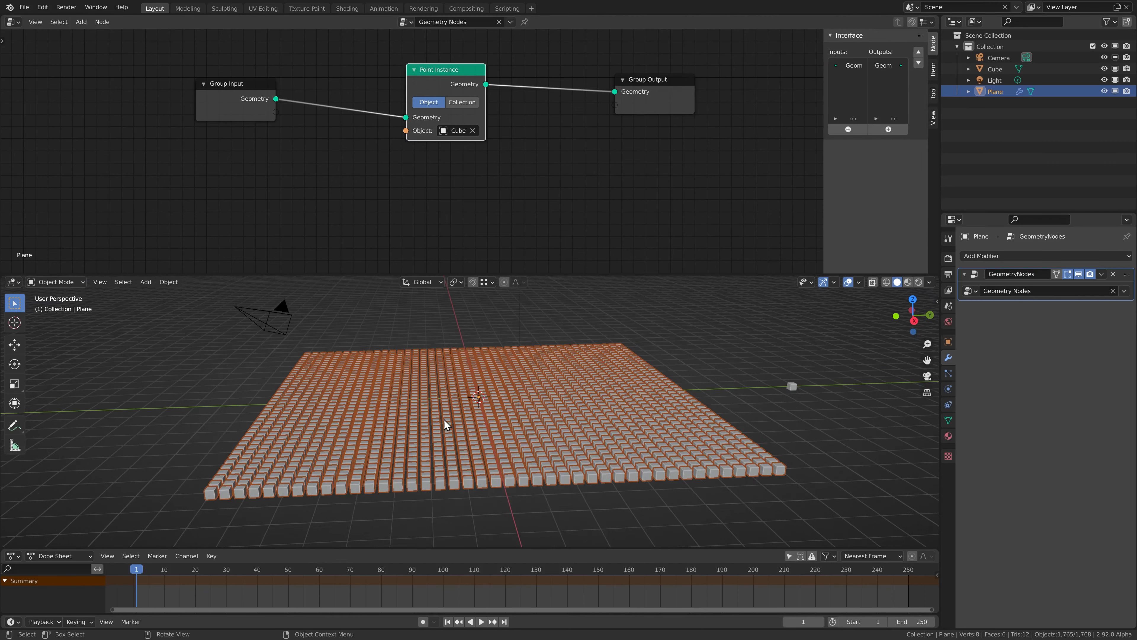
# Finish the Point Instance setup so the Cube appears on every vertex of the subdivided Plane
pyautogui.press('s')
pyautogui.click(423, 416)
pyautogui.hotkey('alt', 'z')
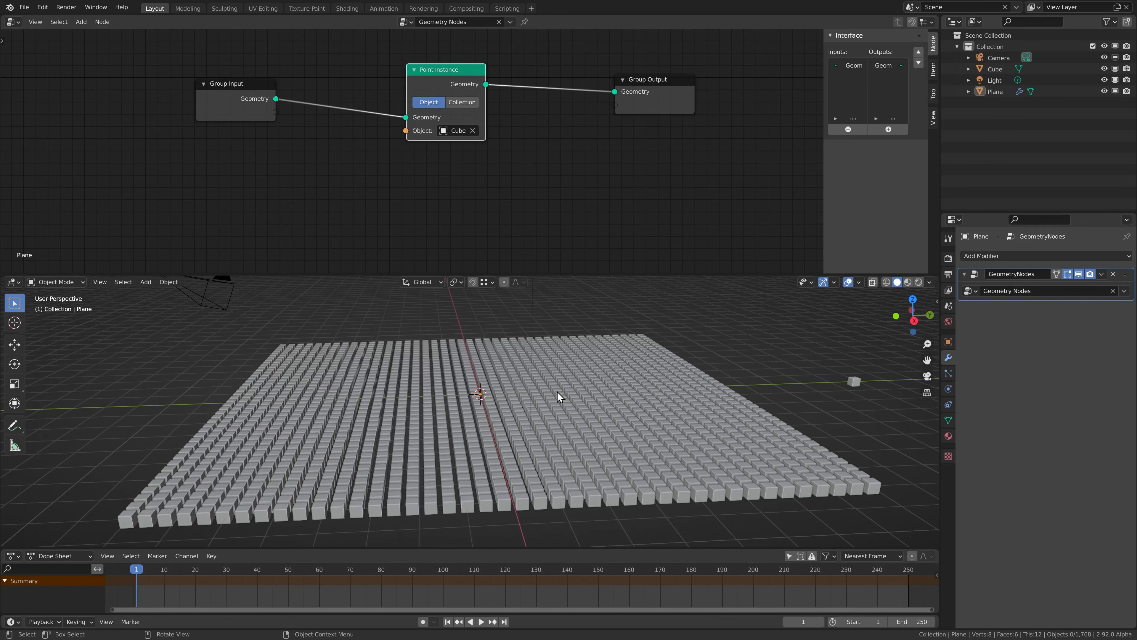
pyautogui.moveTo(557, 391); pyautogui.dragTo(513, 380, button='middle')
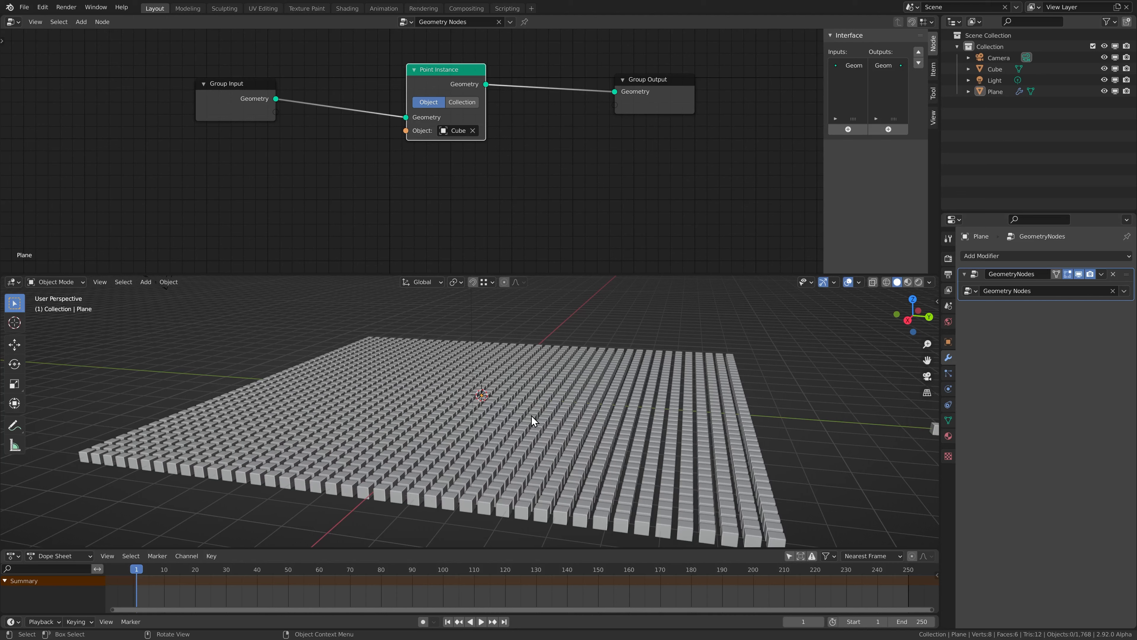
pyautogui.moveTo(435, 73); pyautogui.dragTo(506, 73)
pyautogui.scroll(2, 505, 126)
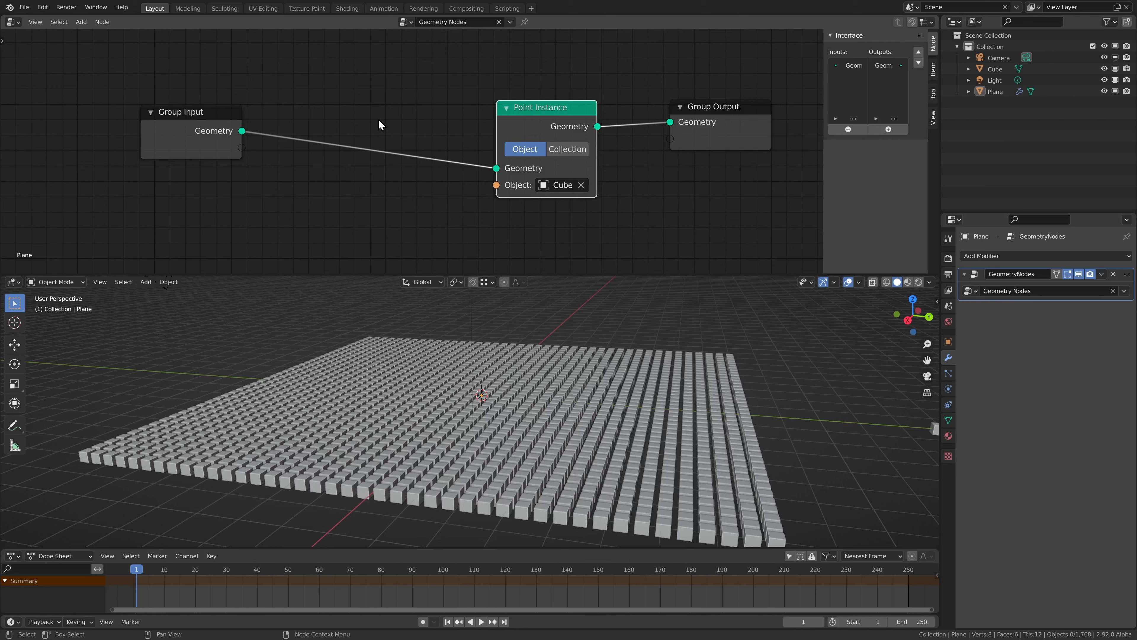
pyautogui.hotkey('shift', 'a')
pyautogui.moveTo(347, 111)
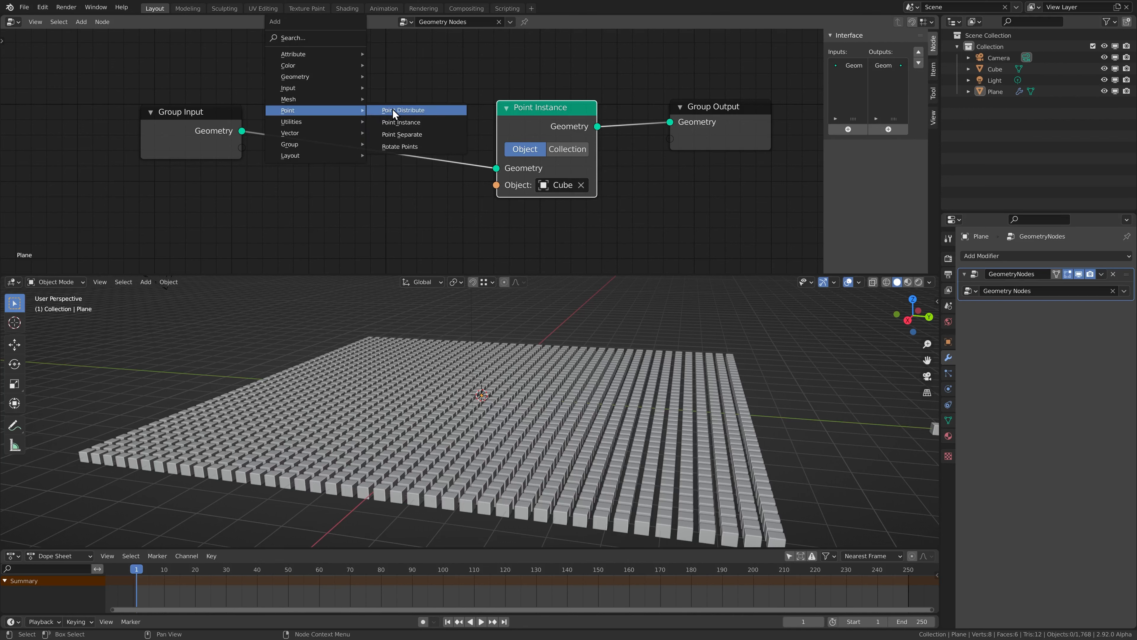
pyautogui.click(401, 110)
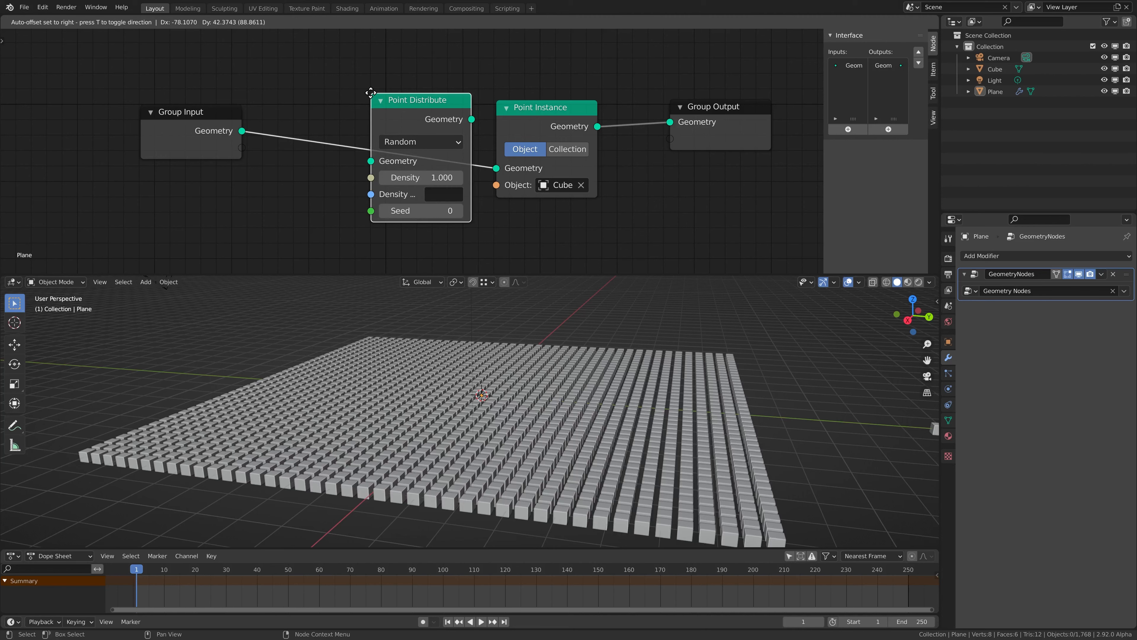
pyautogui.click(325, 82)
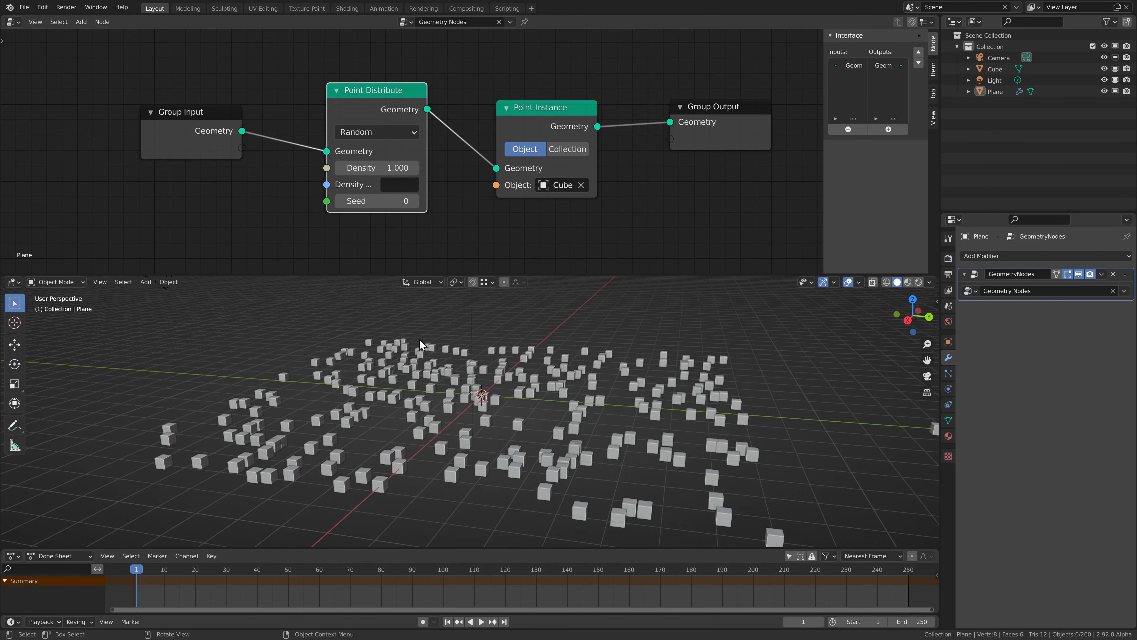
pyautogui.moveTo(516, 399); pyautogui.dragTo(529, 401, button='middle')
pyautogui.moveTo(366, 168); pyautogui.dragTo(399, 168)
pyautogui.moveTo(359, 105); pyautogui.dragTo(355, 117)
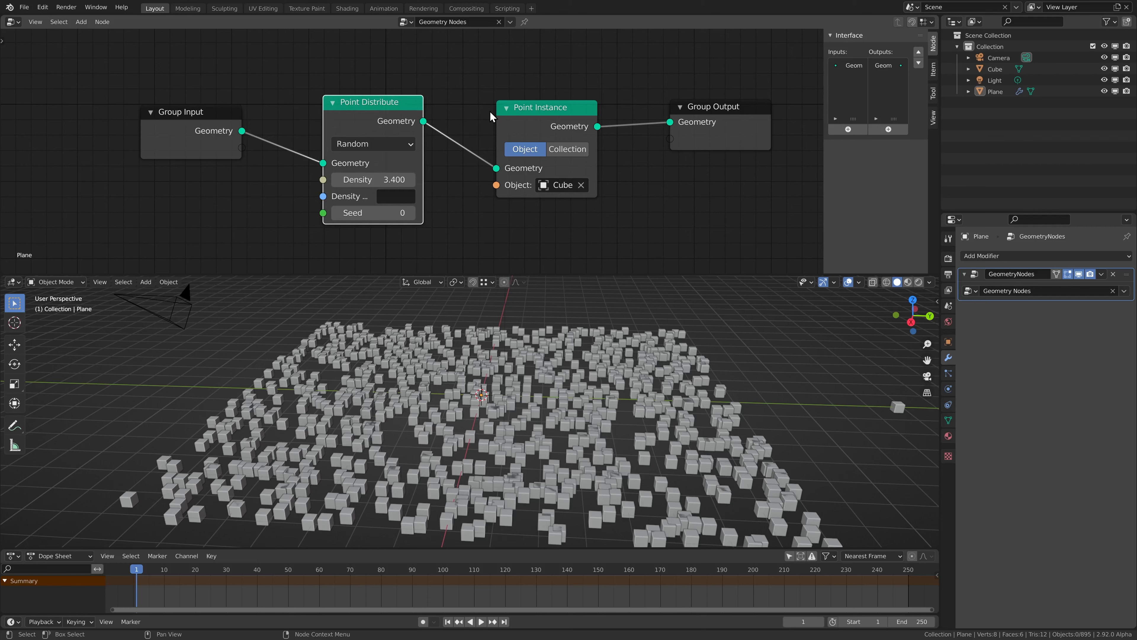
pyautogui.moveTo(526, 131); pyautogui.dragTo(535, 128)
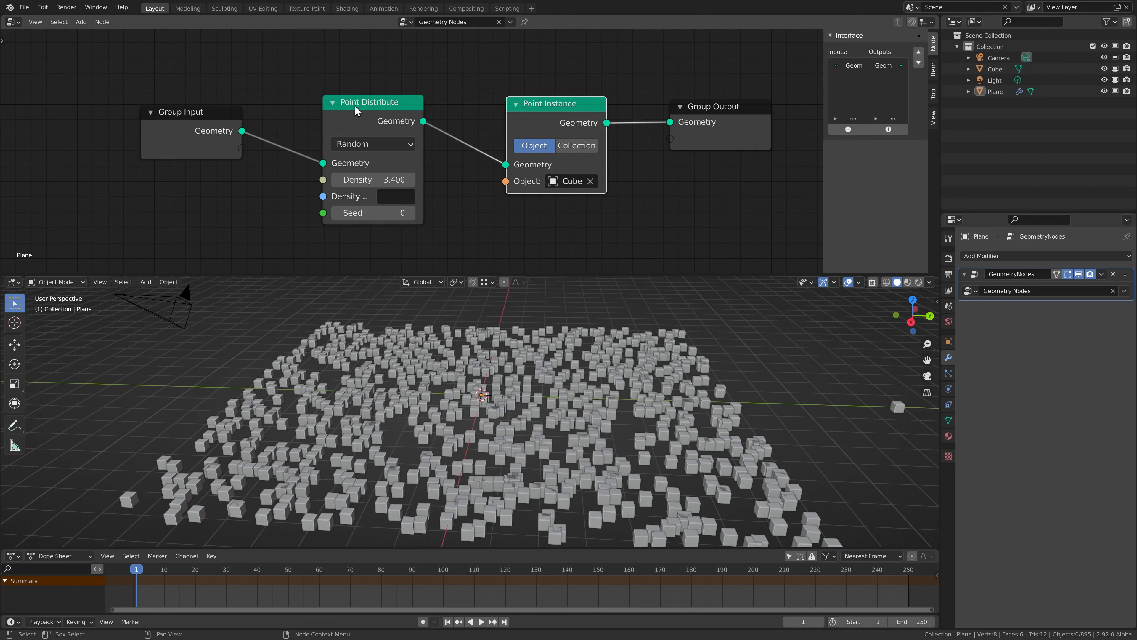
pyautogui.click(377, 121)
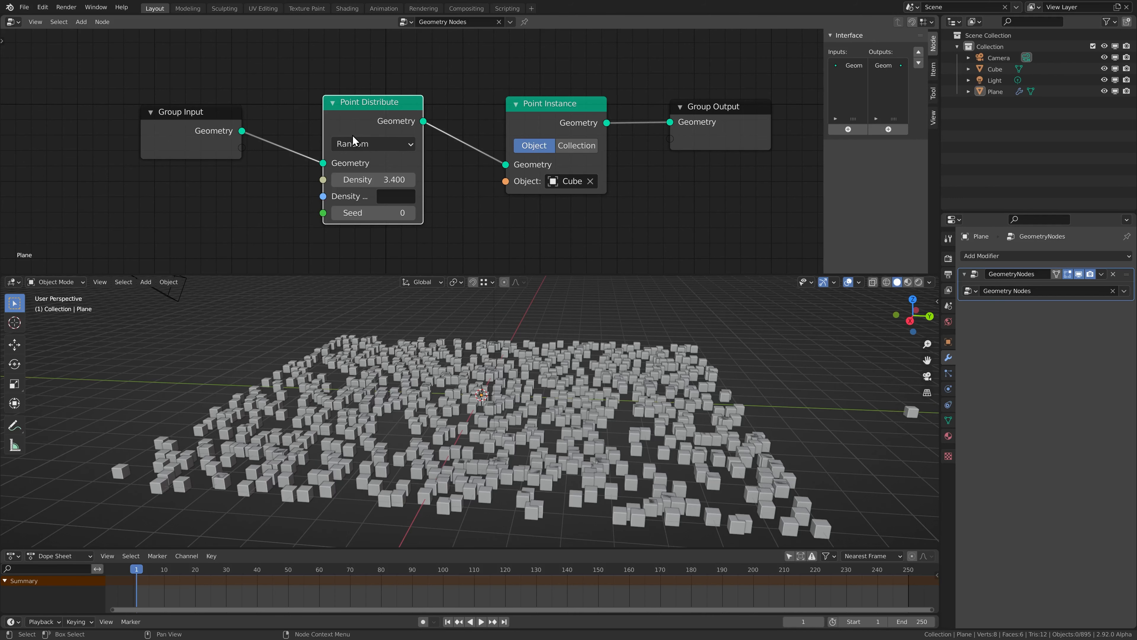
pyautogui.press('x')
pyautogui.moveTo(241, 131); pyautogui.dragTo(505, 164)
pyautogui.moveTo(504, 313); pyautogui.dragTo(378, 466, button='middle')
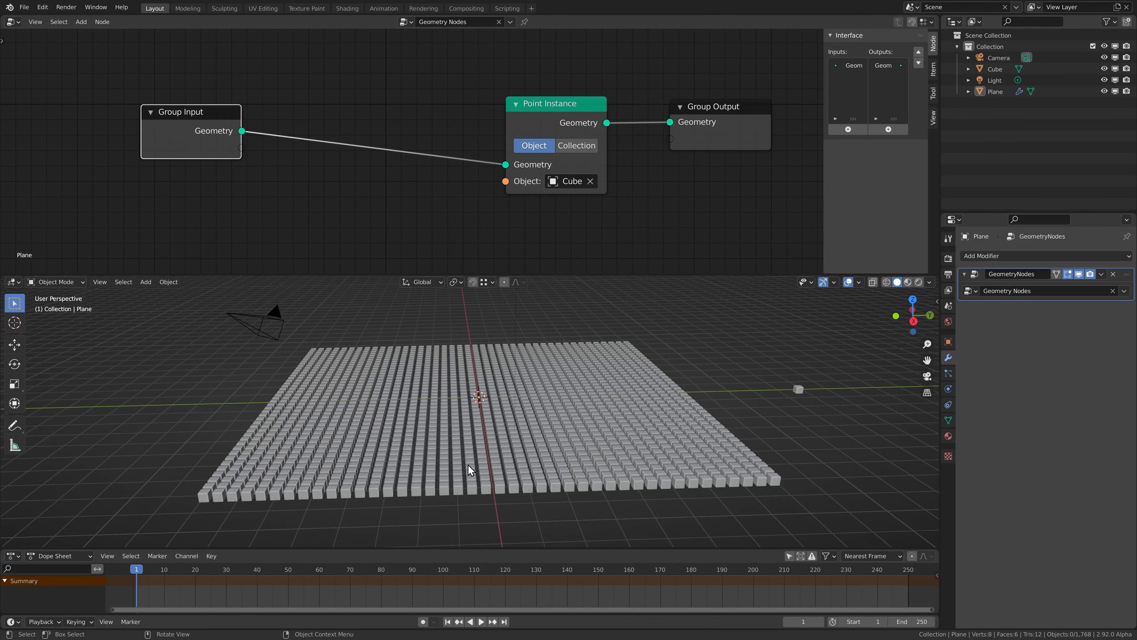
# Insert an Attribute Fill node on the link between Group Input and Point Instance
pyautogui.moveTo(524, 396); pyautogui.dragTo(493, 386, button='middle')
pyautogui.scroll(4, 493, 386)
pyautogui.scroll(2, 493, 390)
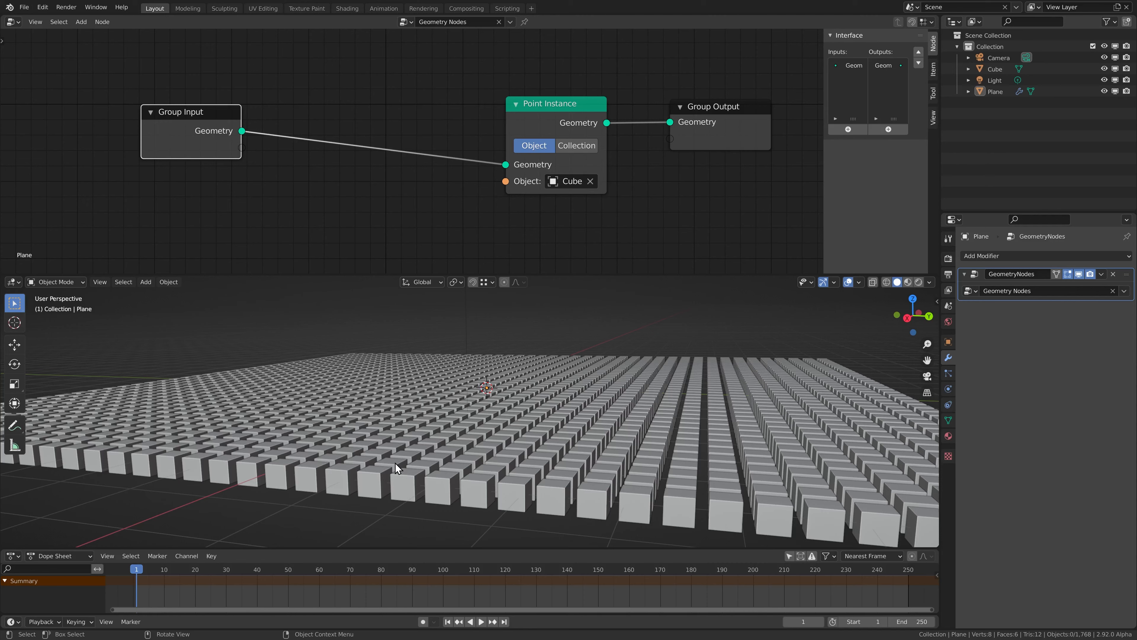
pyautogui.scroll(2, 394, 208)
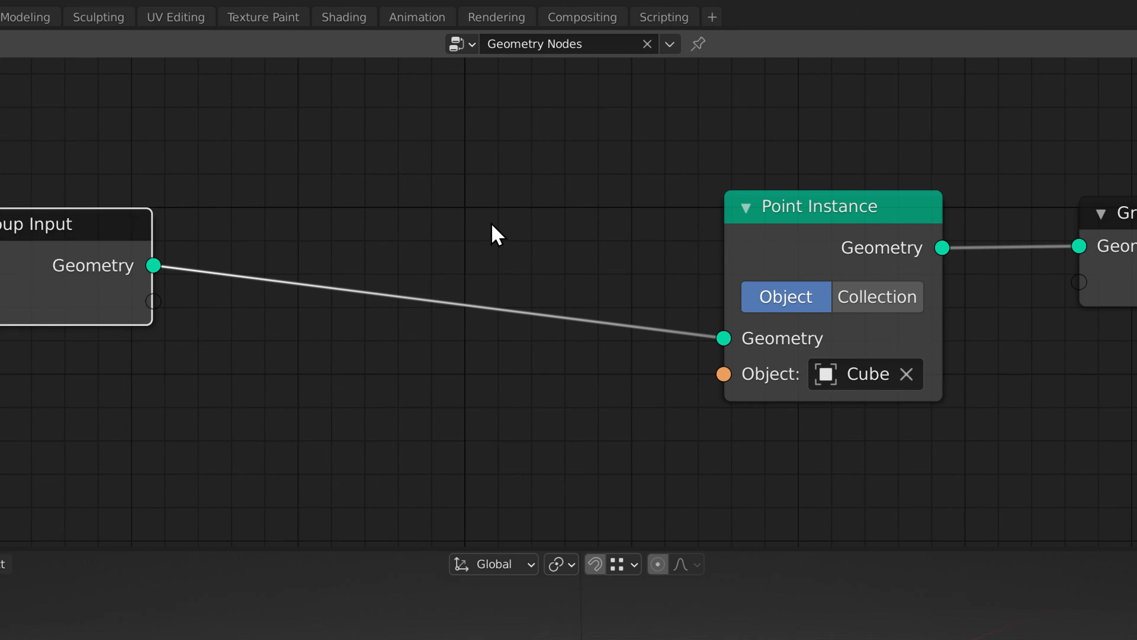
pyautogui.hotkey('shift', 'a')
pyautogui.moveTo(380, 234)
pyautogui.hotkey('shift', 'a')
pyautogui.moveTo(414, 221)
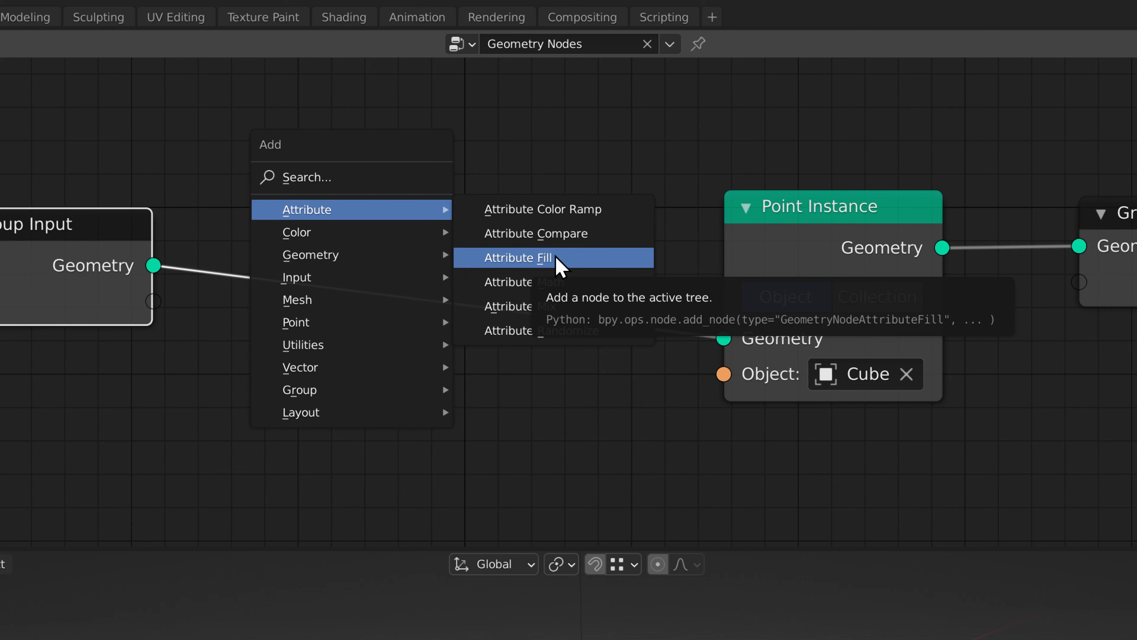
pyautogui.click(559, 264)
pyautogui.click(307, 183)
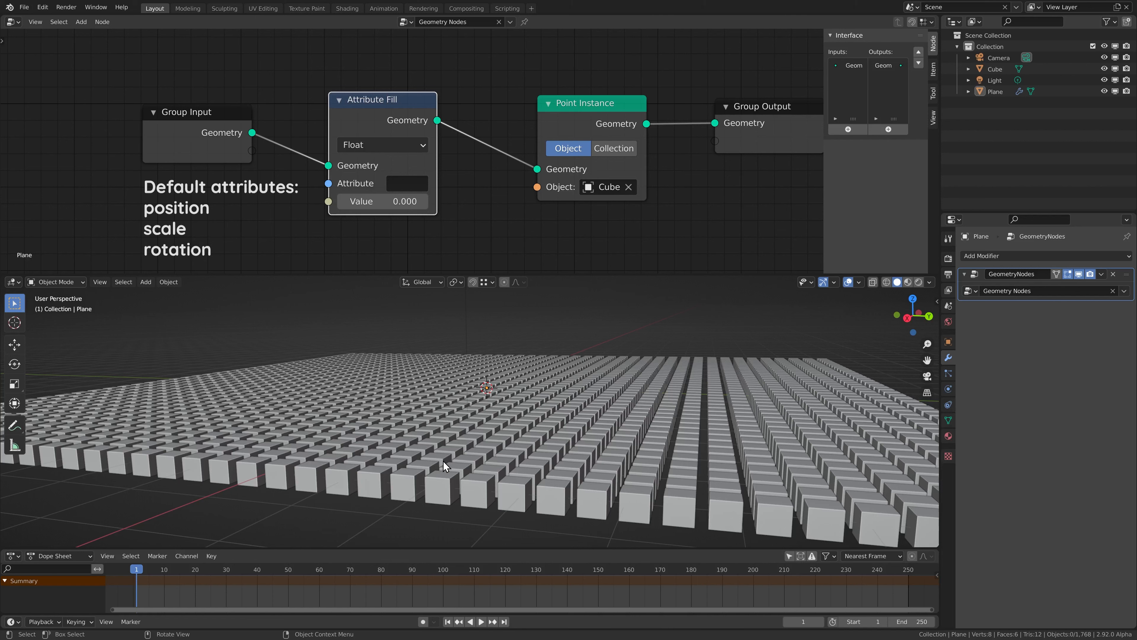
# Set the Attribute Fill to the scale attribute and raise its value to enlarge the cubes
pyautogui.click(406, 183)
pyautogui.write('scale')
pyautogui.press('Return')
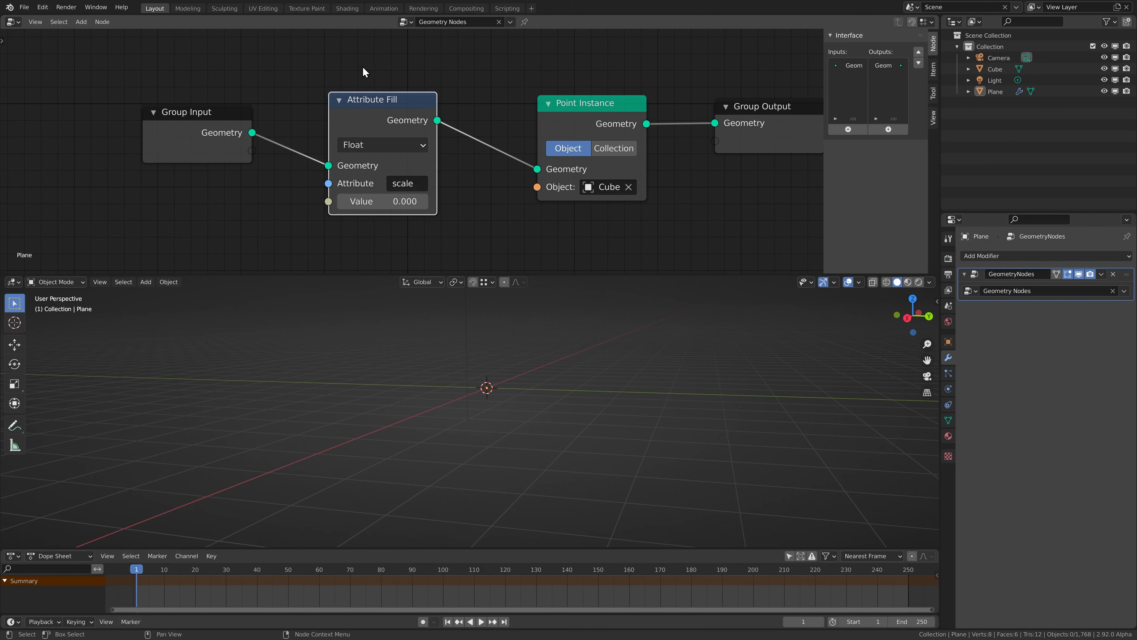
pyautogui.click(383, 201)
pyautogui.write('0.71')
pyautogui.press('Return')
pyautogui.moveTo(382, 201)
pyautogui.mouseDown()
pyautogui.moveTo(466, 201)
pyautogui.moveTo(397, 201)
pyautogui.mouseUp()
# Look down on the cube grid and spread Point Instance and Group Output apart
pyautogui.scroll(-4, 500, 408)
pyautogui.moveTo(496, 407); pyautogui.dragTo(855, 417, button='middle')
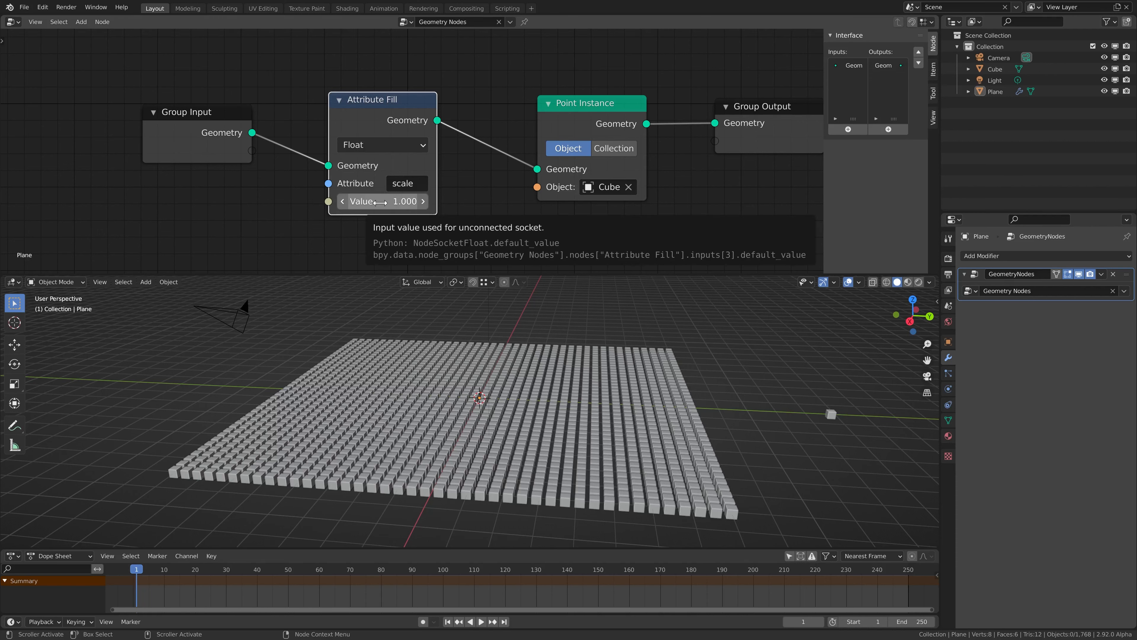
pyautogui.moveTo(588, 116); pyautogui.dragTo(534, 110)
pyautogui.moveTo(596, 136); pyautogui.dragTo(472, 138, button='middle')
pyautogui.scroll(-1, 472, 138)
pyautogui.moveTo(630, 129); pyautogui.dragTo(714, 129)
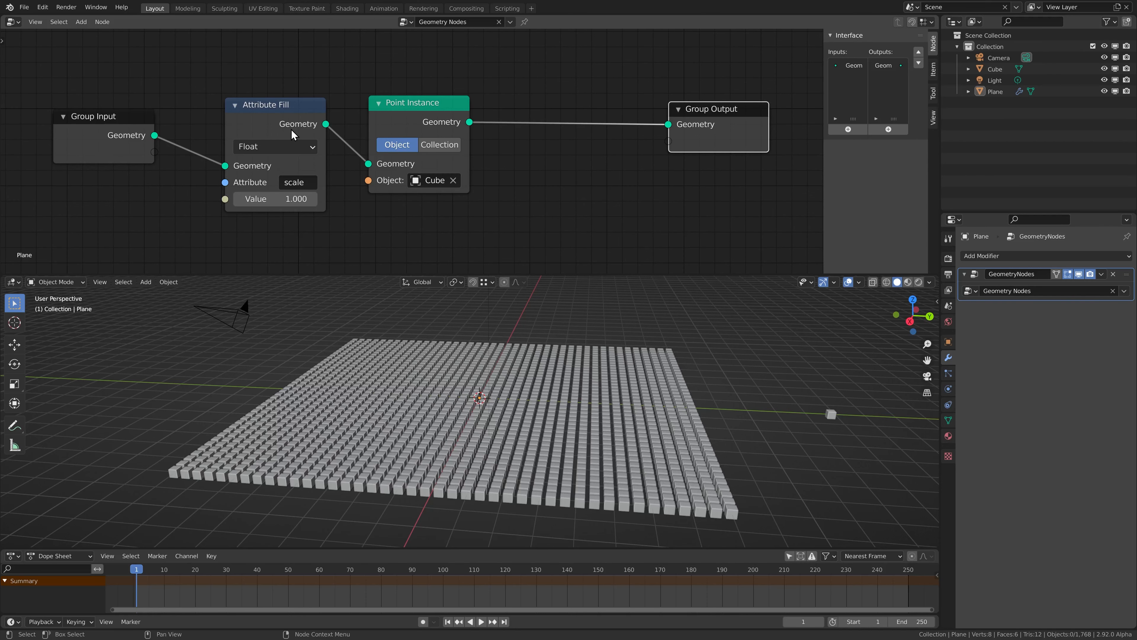
# Return Attribute Fill to its place before Point Instance and set its fill value to 1
pyautogui.click(258, 114)
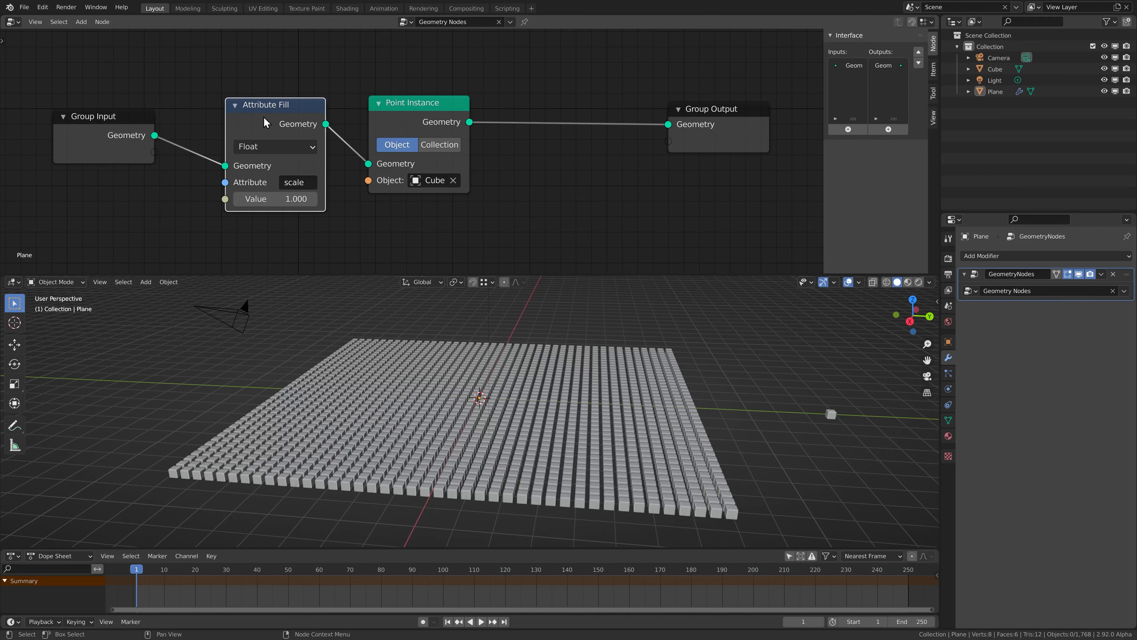
pyautogui.keyDown('alt'); pyautogui.moveTo(261, 121); pyautogui.dragTo(563, 107); pyautogui.keyUp('alt')
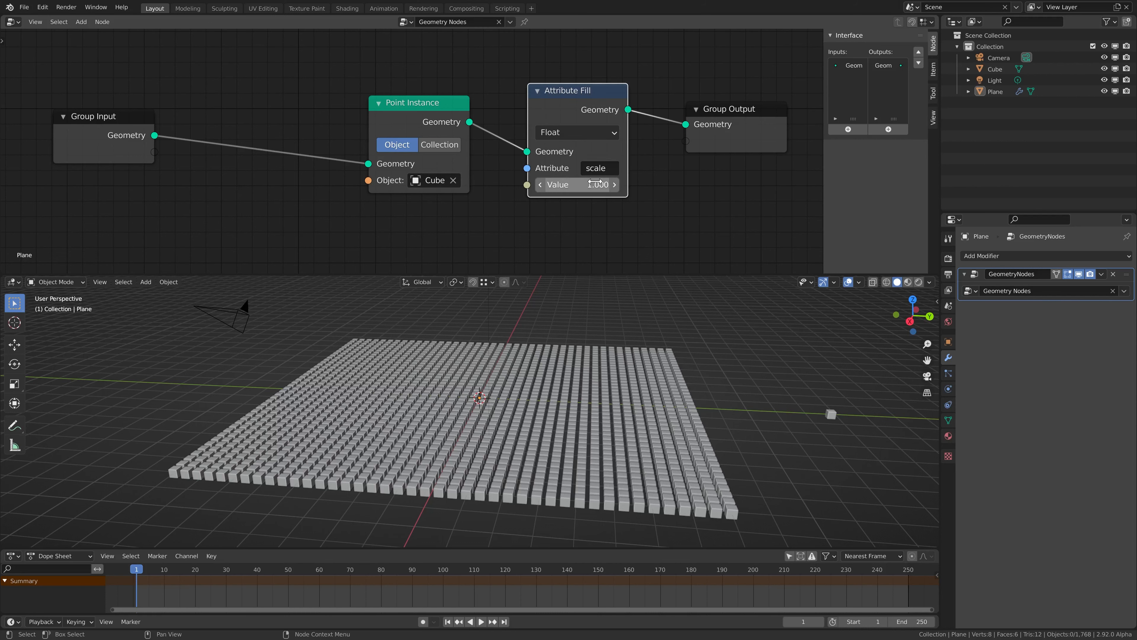
pyautogui.keyDown('shift'); pyautogui.moveTo(586, 182); pyautogui.dragTo(549, 182); pyautogui.keyUp('shift')
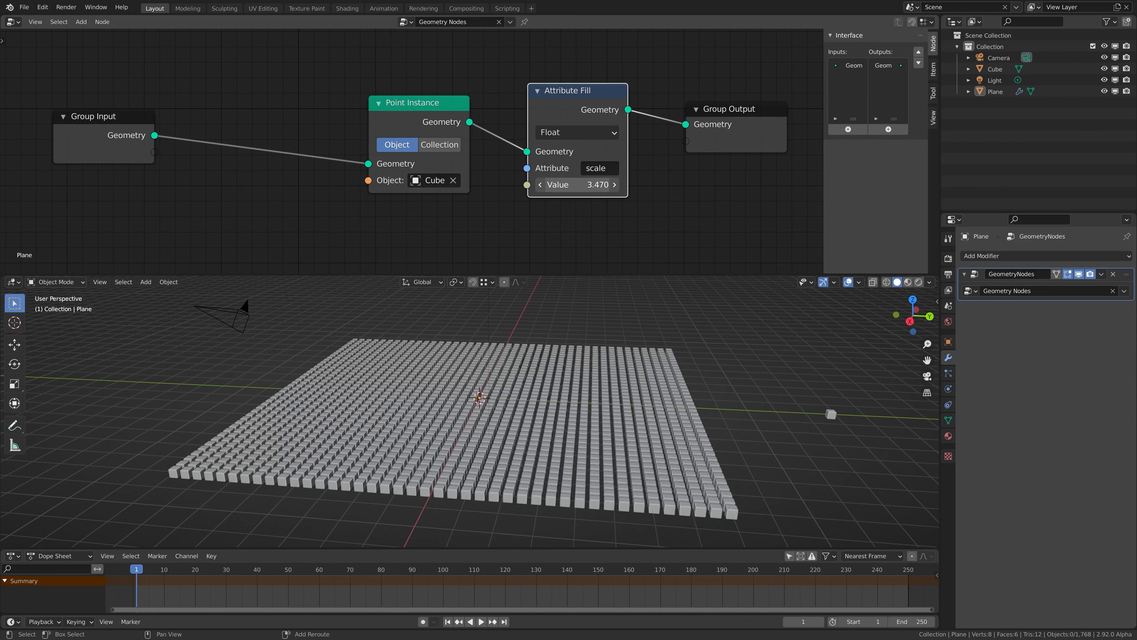
pyautogui.keyDown('shift'); pyautogui.moveTo(595, 185); pyautogui.dragTo(582, 177); pyautogui.keyUp('shift')
pyautogui.keyDown('alt'); pyautogui.moveTo(580, 107); pyautogui.dragTo(266, 119); pyautogui.keyUp('alt')
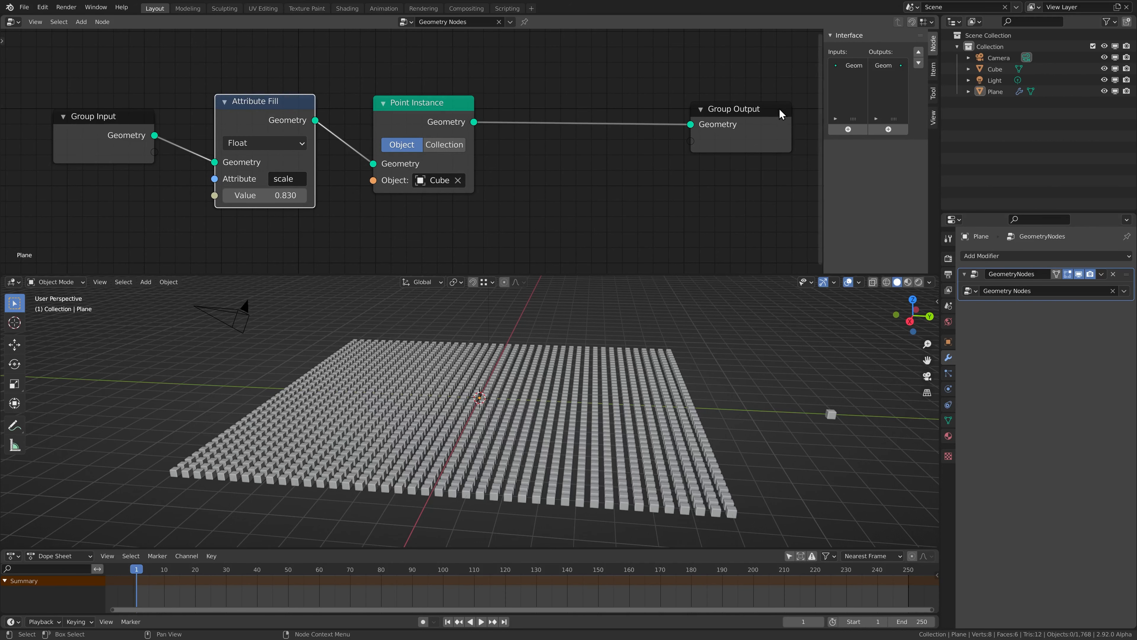
pyautogui.moveTo(782, 114); pyautogui.dragTo(693, 113)
pyautogui.doubleClick(258, 195)
pyautogui.press('BackSpace')
pyautogui.write('1')
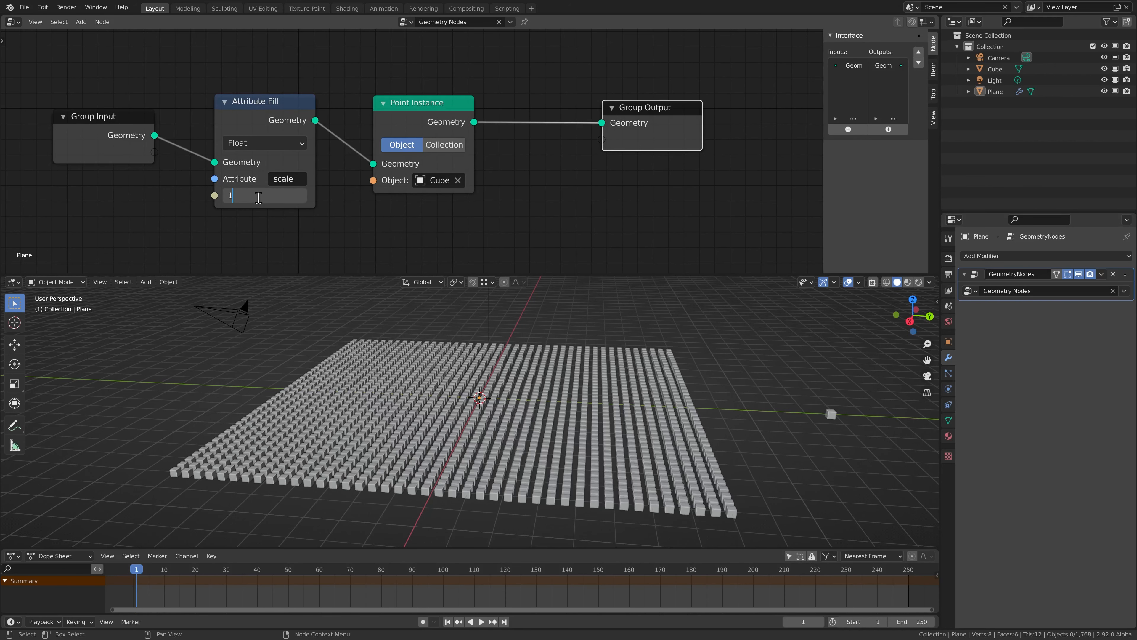
pyautogui.press('Return')
# Shift Point Instance and Group Output right to leave room, then bring up the Attribute add menu
pyautogui.moveTo(422, 120); pyautogui.dragTo(505, 118)
pyautogui.scroll(-4, 504, 134)
pyautogui.moveTo(488, 178); pyautogui.dragTo(383, 184, button='middle')
pyautogui.moveTo(381, 107); pyautogui.dragTo(528, 160)
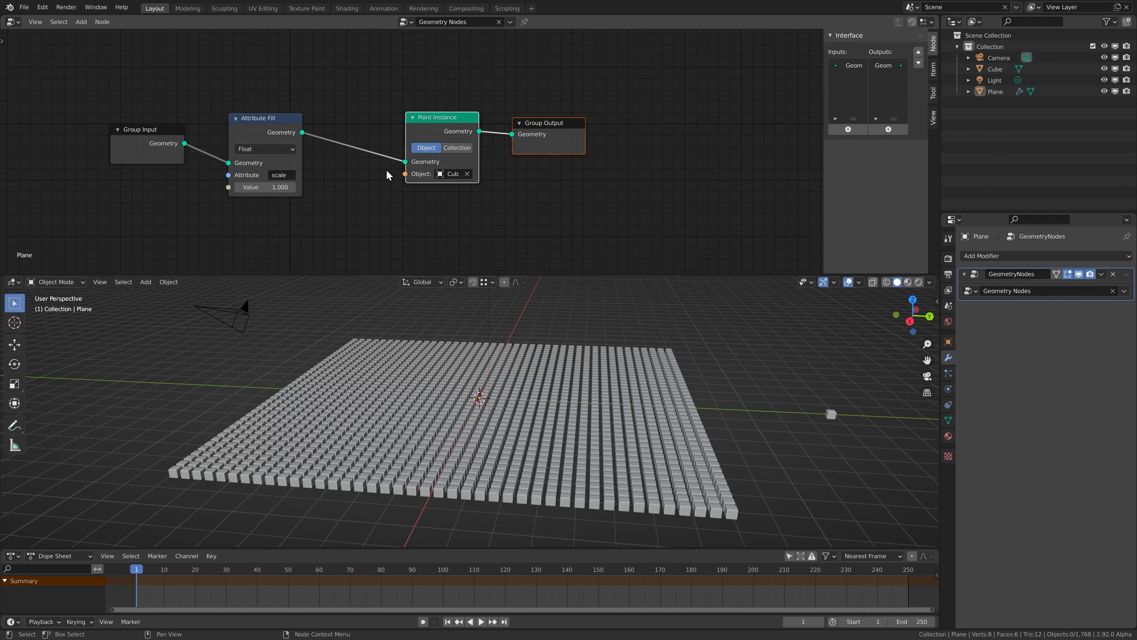
pyautogui.moveTo(401, 177); pyautogui.dragTo(502, 176)
pyautogui.click(357, 133)
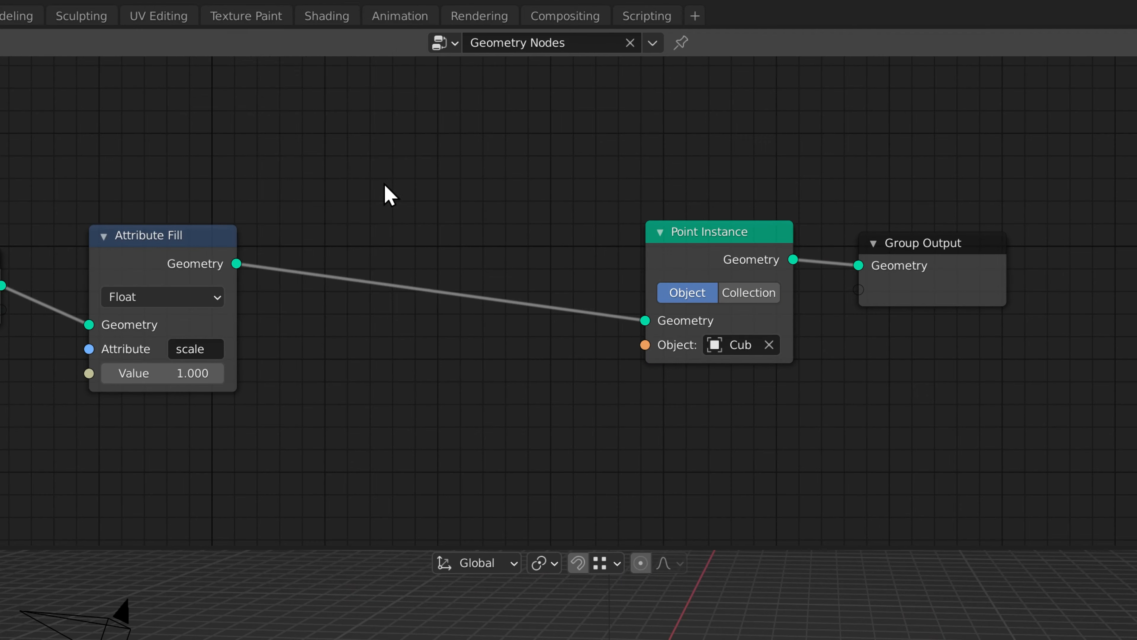
pyautogui.hotkey('shift', 'a')
pyautogui.moveTo(313, 106)
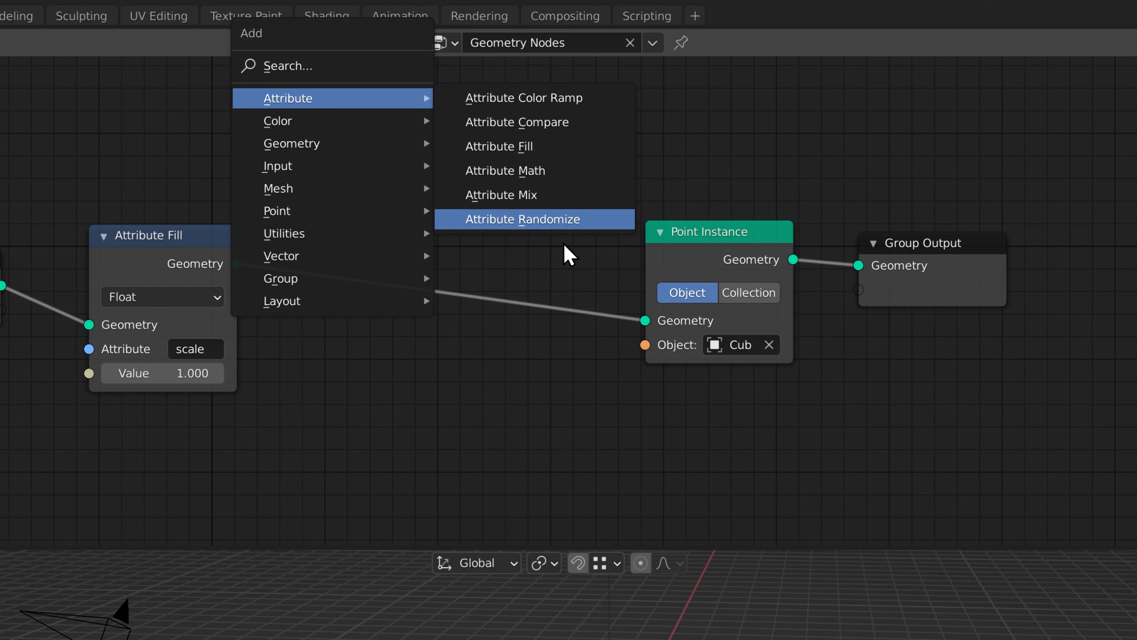
# Insert an Attribute Randomize node after Attribute Fill that randomizes the scale attribute
pyautogui.click(535, 221)
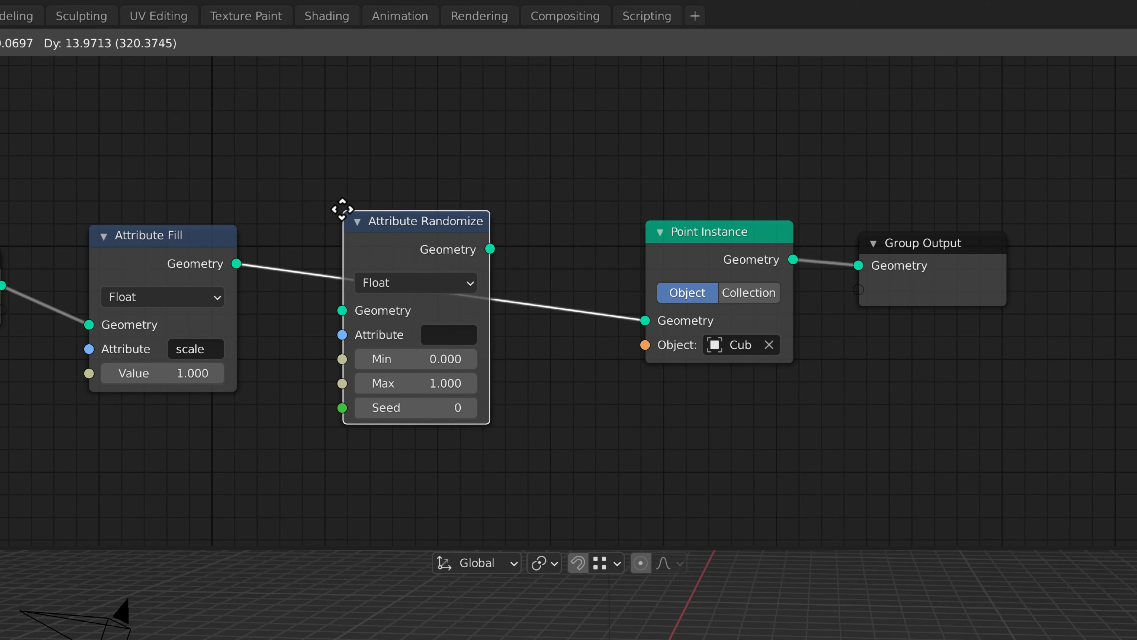
pyautogui.click(339, 209)
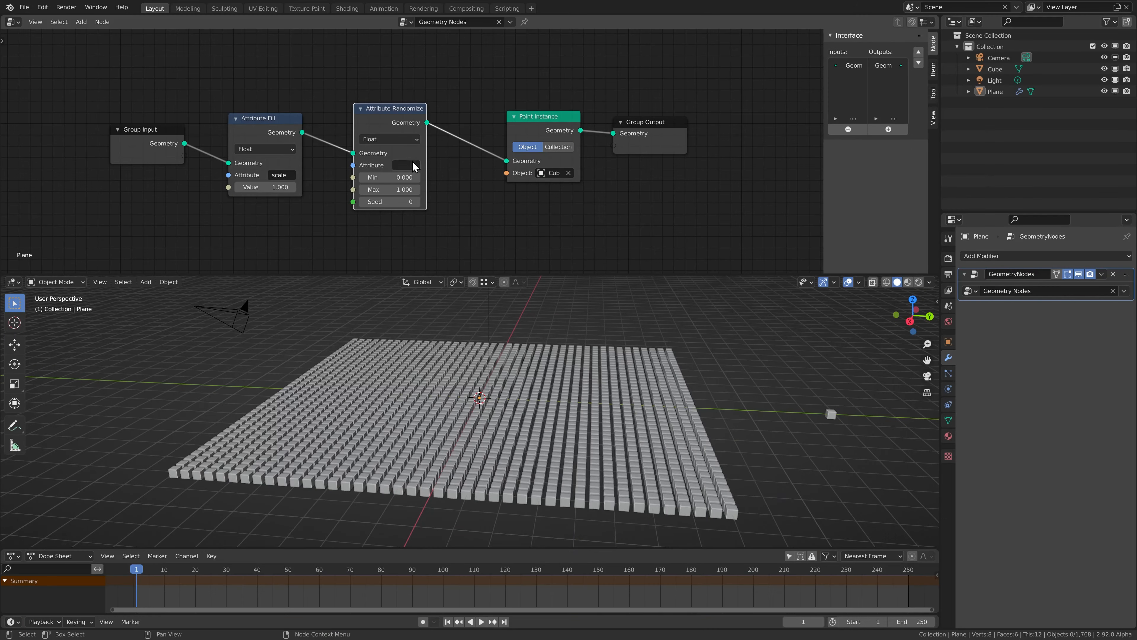
pyautogui.click(454, 330)
pyautogui.write('scale')
pyautogui.press('Return')
# Orbit to a lower angle on the varied cubes, nudge the randomizer left, and duplicate it
pyautogui.moveTo(575, 459); pyautogui.dragTo(359, 423, button='middle')
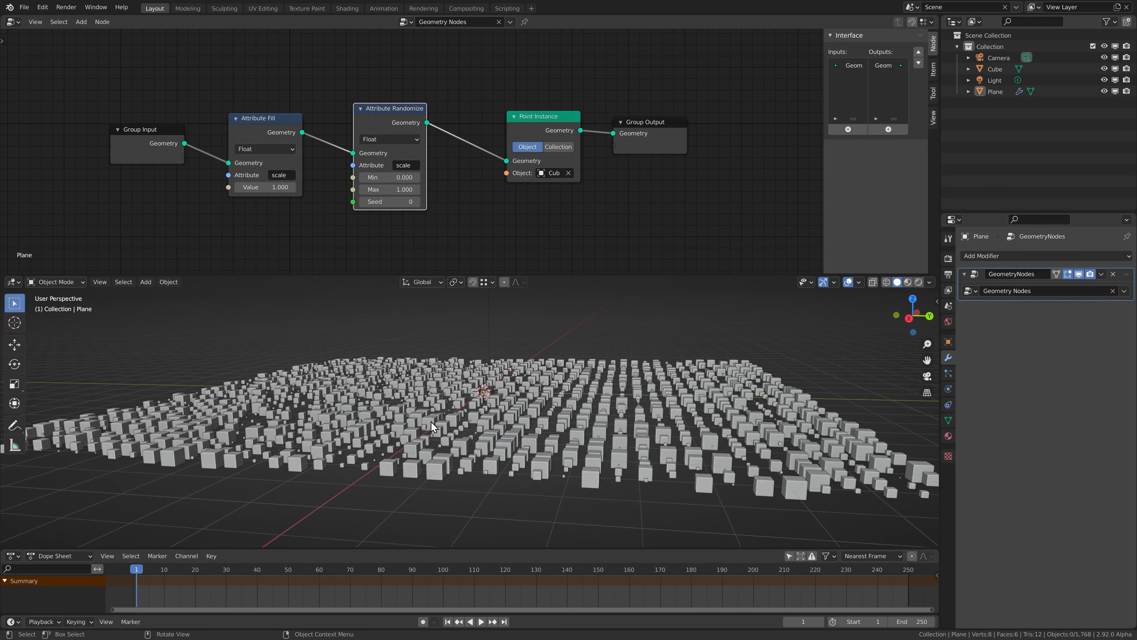
pyautogui.scroll(4, 486, 169)
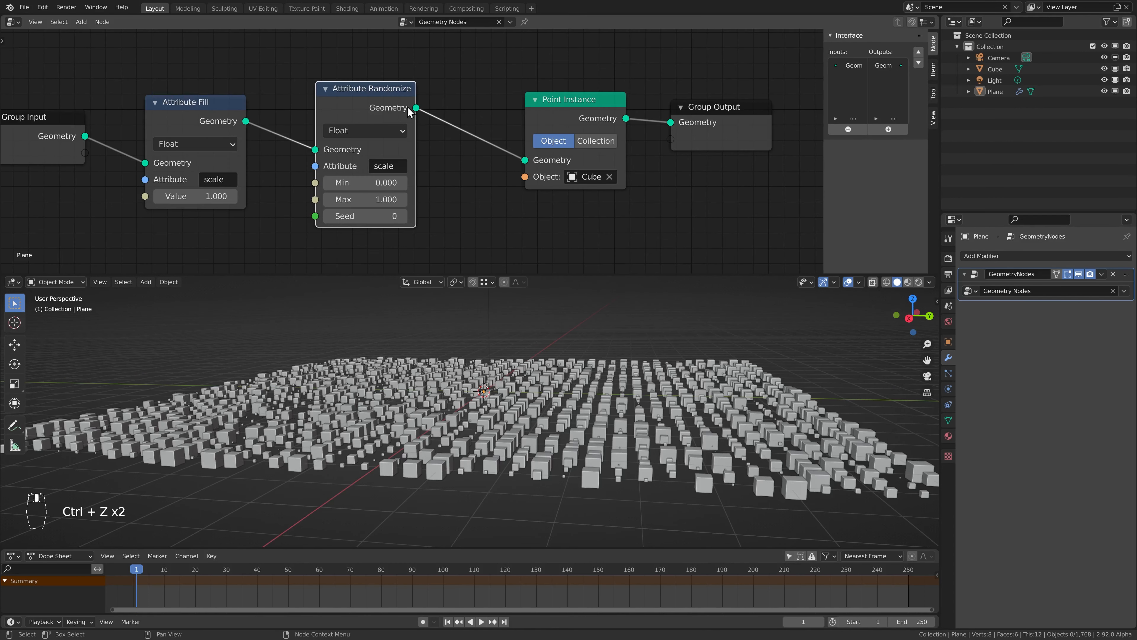
pyautogui.moveTo(378, 105); pyautogui.dragTo(343, 105)
pyautogui.hotkey('shift', 'd')
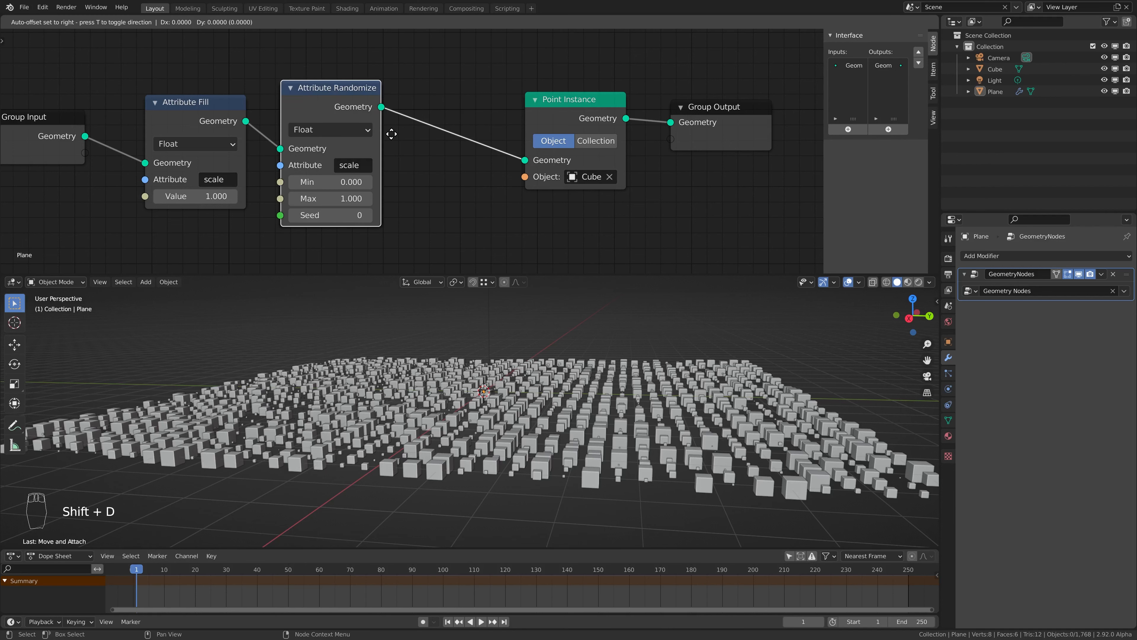
# Drop the duplicate before Point Instance, set its attribute to rotation with Max 5.200
pyautogui.click(533, 176)
pyautogui.click(520, 164)
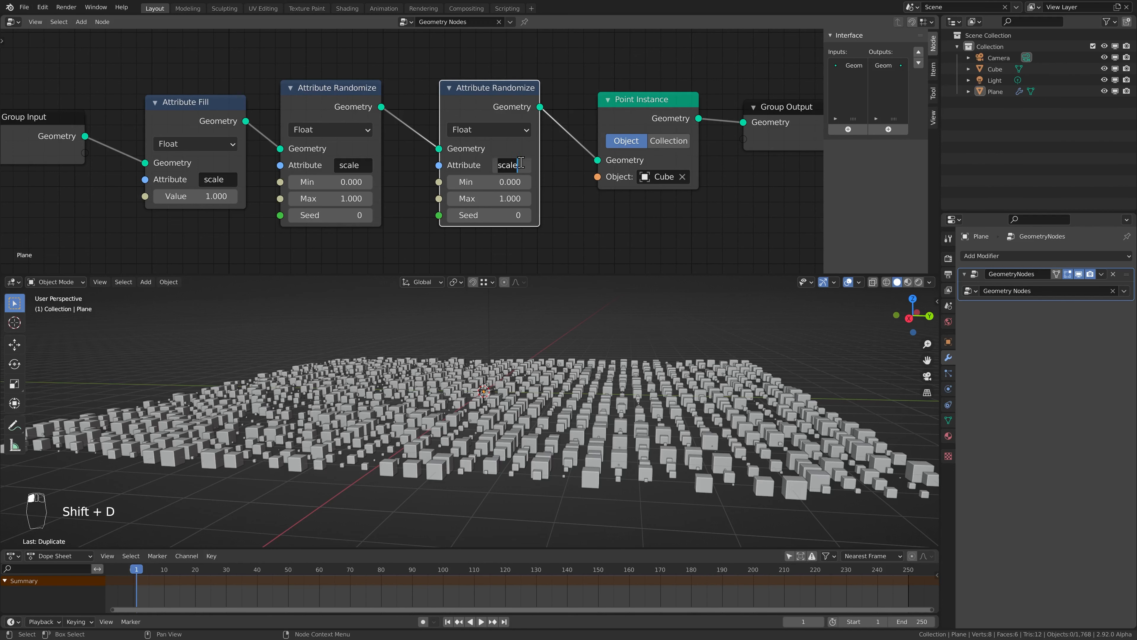
pyautogui.write('rotation')
pyautogui.press('Return')
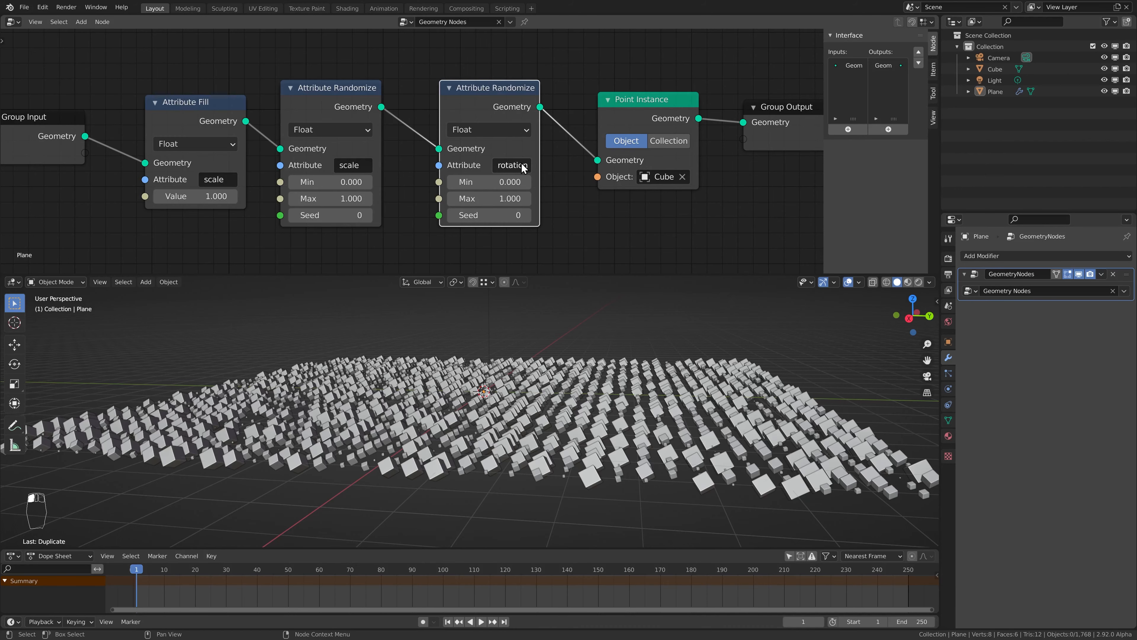
pyautogui.moveTo(480, 197); pyautogui.dragTo(537, 198)
# Orbit to a flatter view of the tilted cubes and reframe the randomizer nodes
pyautogui.moveTo(508, 358); pyautogui.dragTo(419, 417, button='middle')
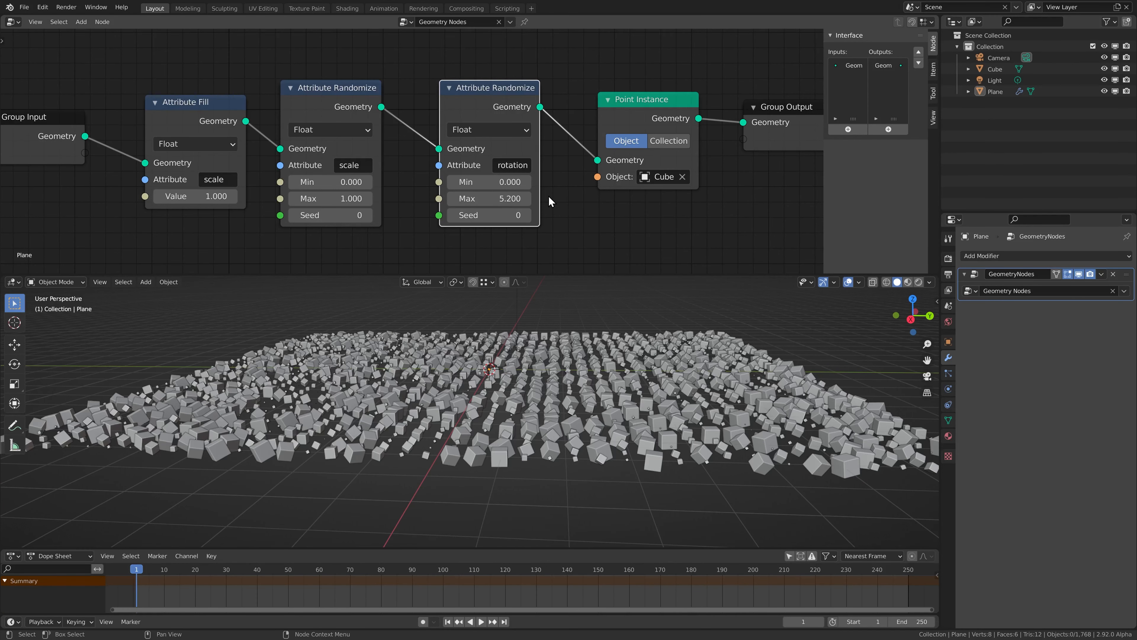
pyautogui.scroll(3, 412, 151)
pyautogui.moveTo(532, 188); pyautogui.dragTo(456, 183, button='middle')
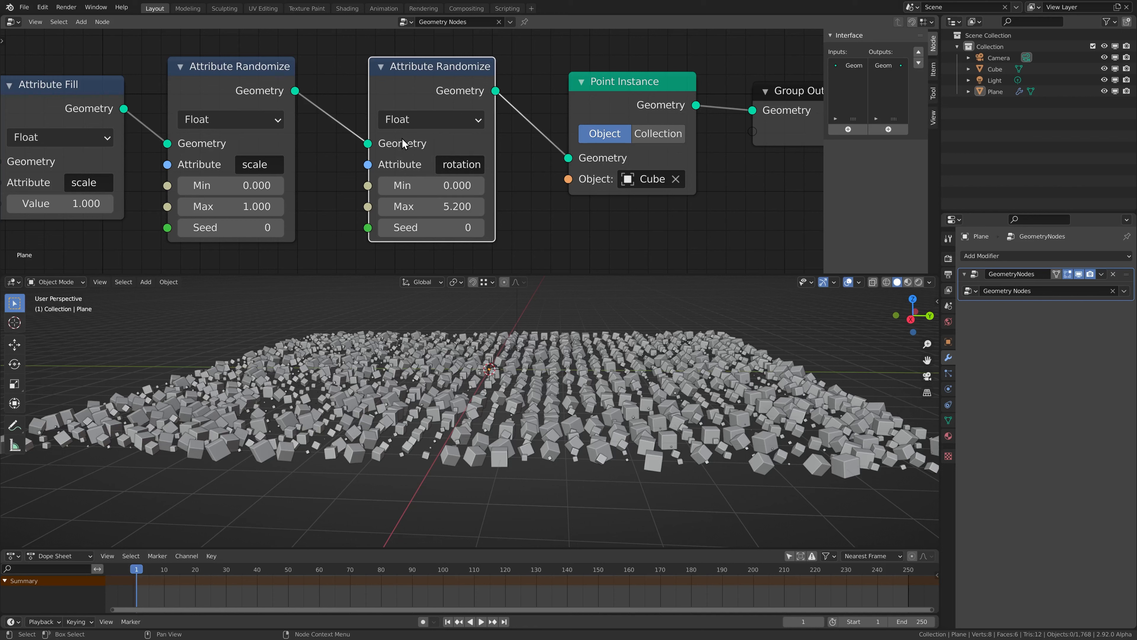
pyautogui.click(423, 119)
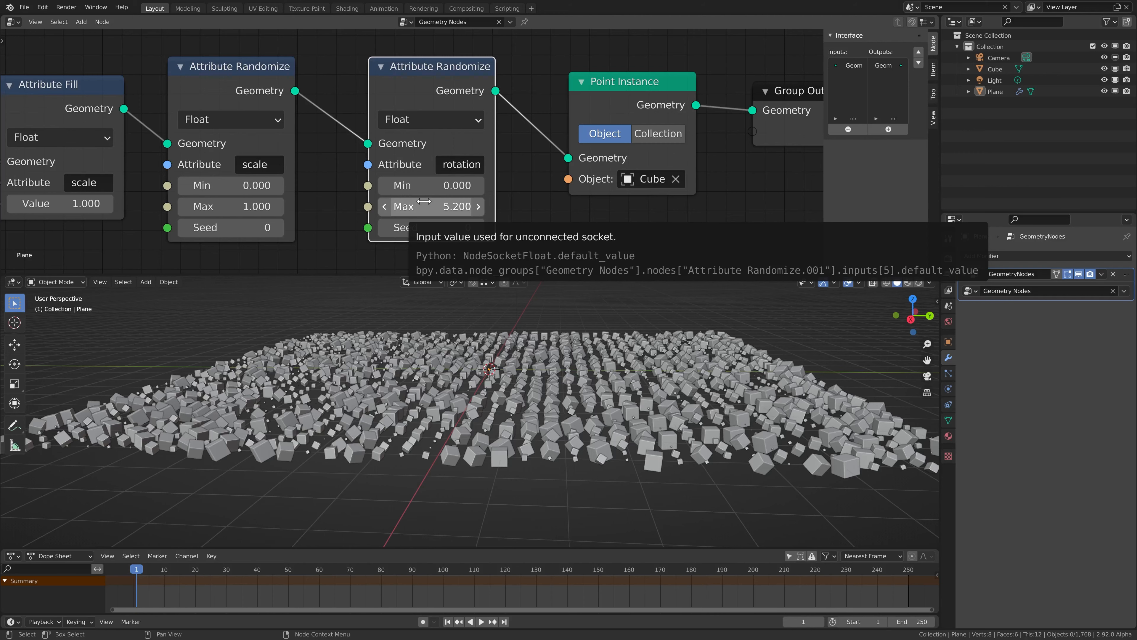
# Switch the rotation randomizer's data type to Vector
pyautogui.click(424, 120)
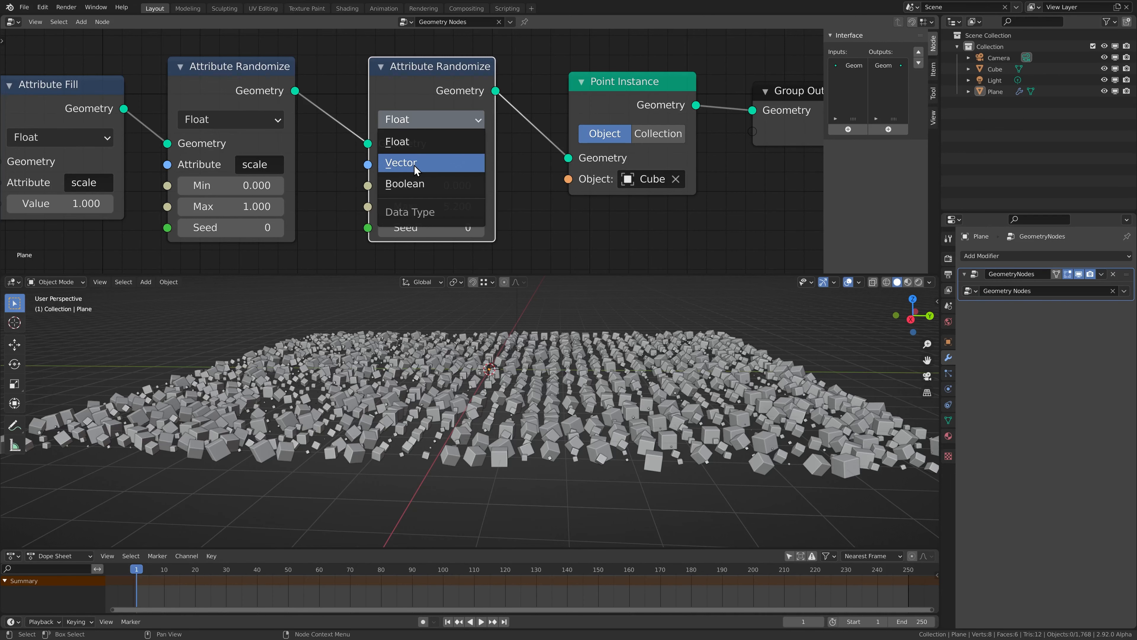
pyautogui.click(398, 163)
pyautogui.scroll(-3, 440, 183)
pyautogui.moveTo(454, 206); pyautogui.dragTo(445, 150, button='middle')
pyautogui.scroll(2, 461, 139)
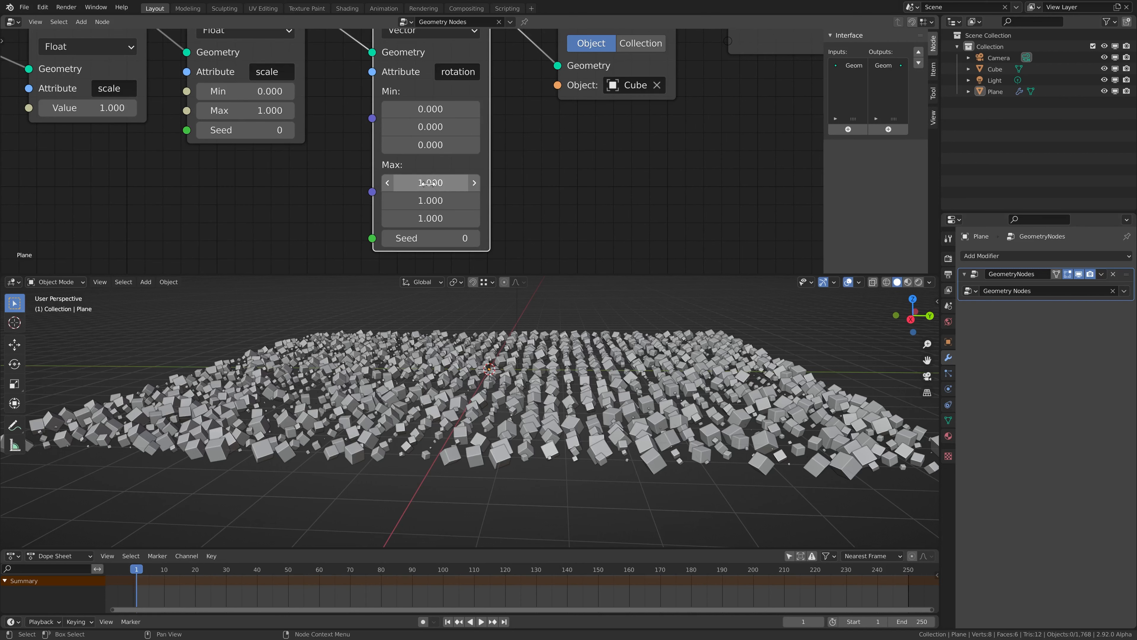
# Zero all three Max values, then try Z Max at 4.800 and 11.400
pyautogui.moveTo(439, 183); pyautogui.dragTo(439, 219)
pyautogui.write('0')
pyautogui.press('Return')
pyautogui.moveTo(524, 300); pyautogui.dragTo(393, 441, button='middle')
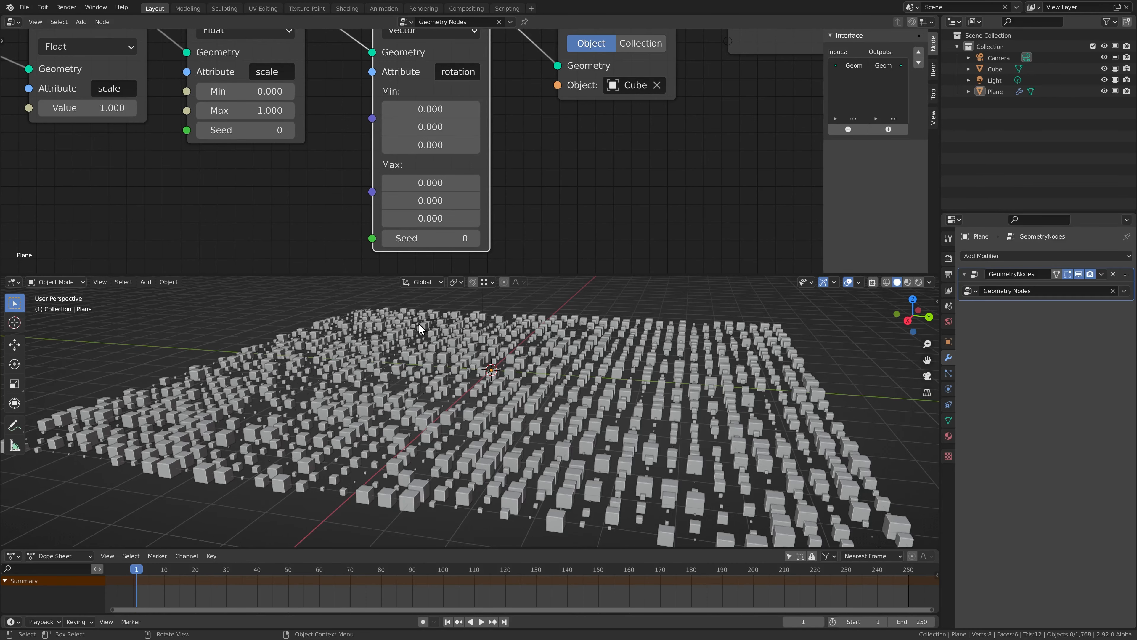
pyautogui.moveTo(419, 220); pyautogui.dragTo(493, 220)
pyautogui.moveTo(418, 369); pyautogui.dragTo(452, 383, button='middle')
# Set the X, Y and Z Max values to 10.000 and frame the whole node tree
pyautogui.moveTo(431, 182); pyautogui.dragTo(430, 218)
pyautogui.write('10')
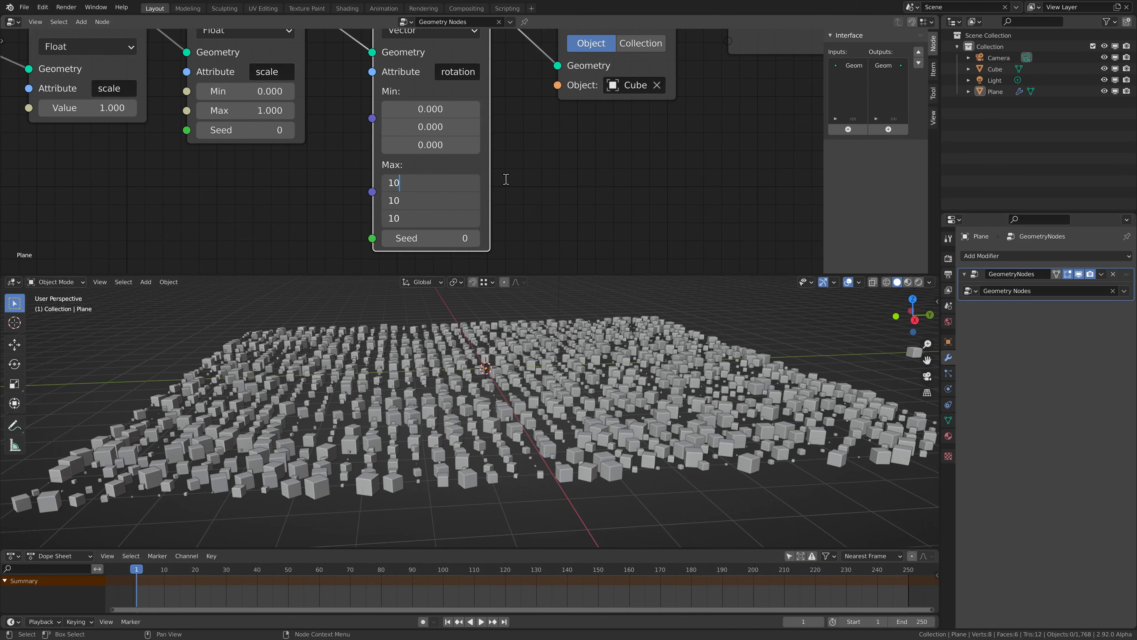
pyautogui.press('Return')
pyautogui.moveTo(448, 367); pyautogui.dragTo(318, 366, button='middle')
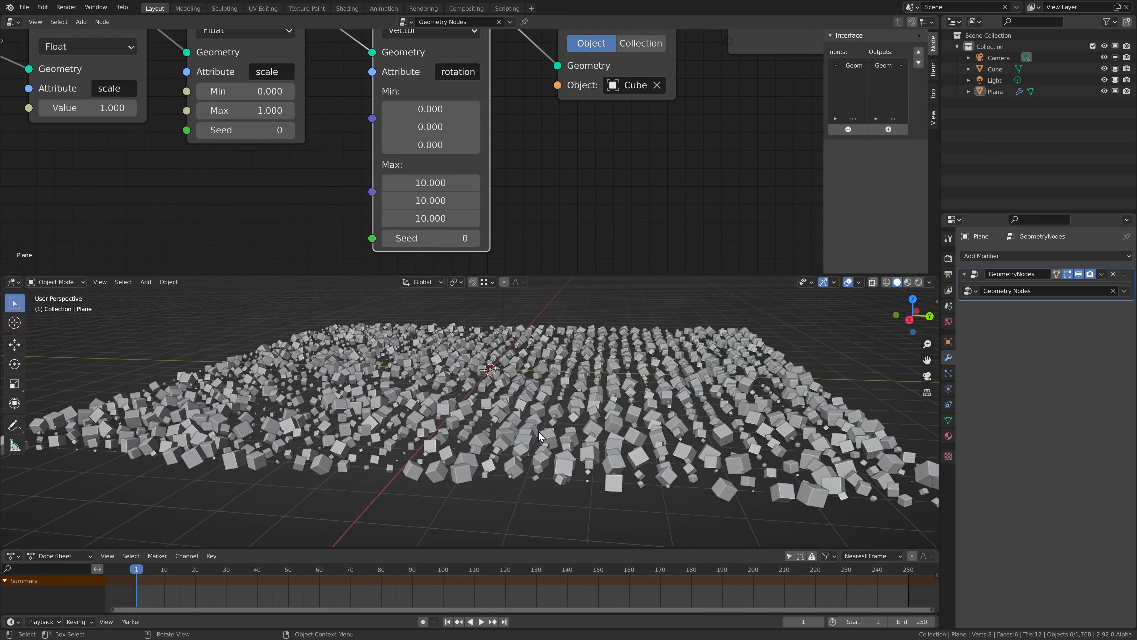
pyautogui.press('Home')
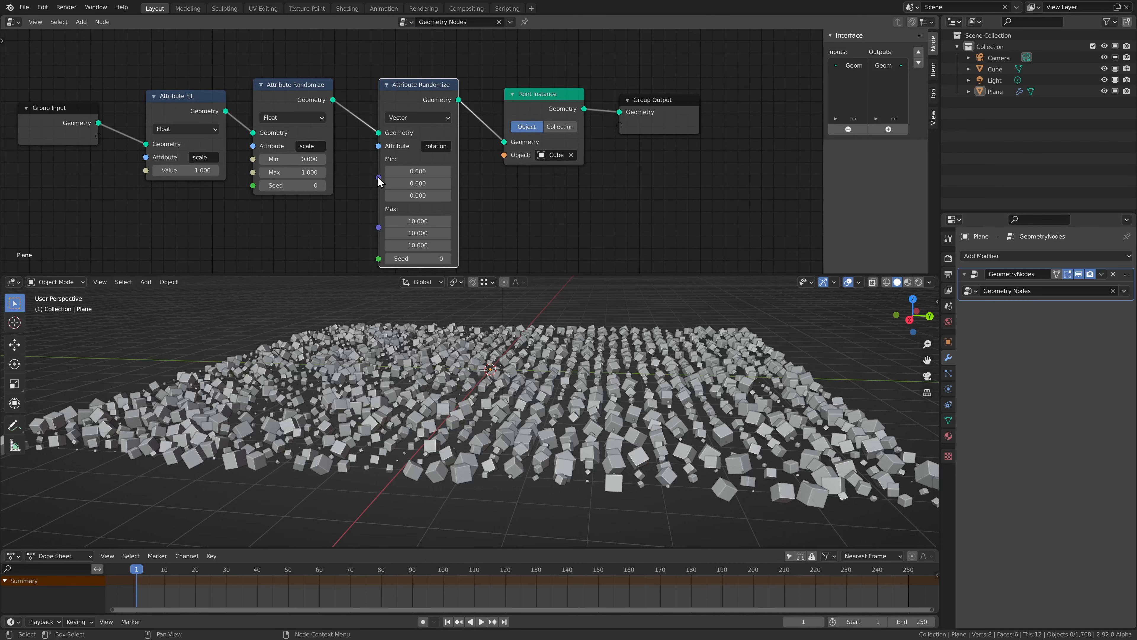
pyautogui.moveTo(519, 159); pyautogui.dragTo(466, 144, button='middle')
# Move Point Instance and Group Output further right to open space on the link
pyautogui.moveTo(449, 44); pyautogui.dragTo(629, 123)
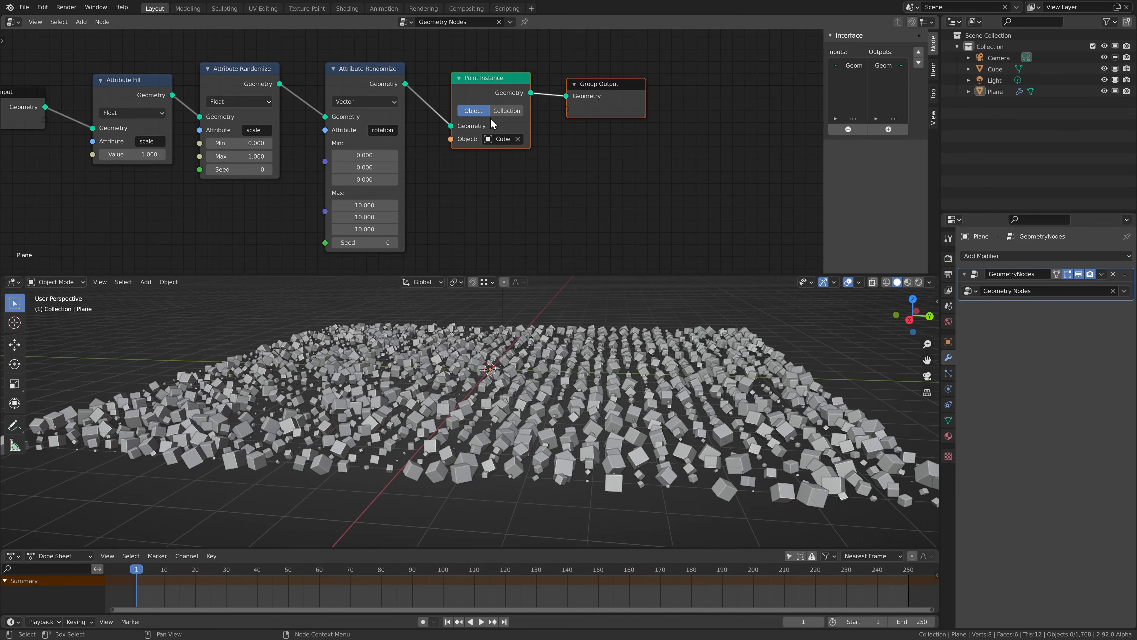
pyautogui.press('g')
pyautogui.click(619, 104)
pyautogui.moveTo(533, 109); pyautogui.dragTo(468, 120, button='middle')
# Duplicate the rotation randomizer before Point Instance and set its attribute to position
pyautogui.click(306, 95)
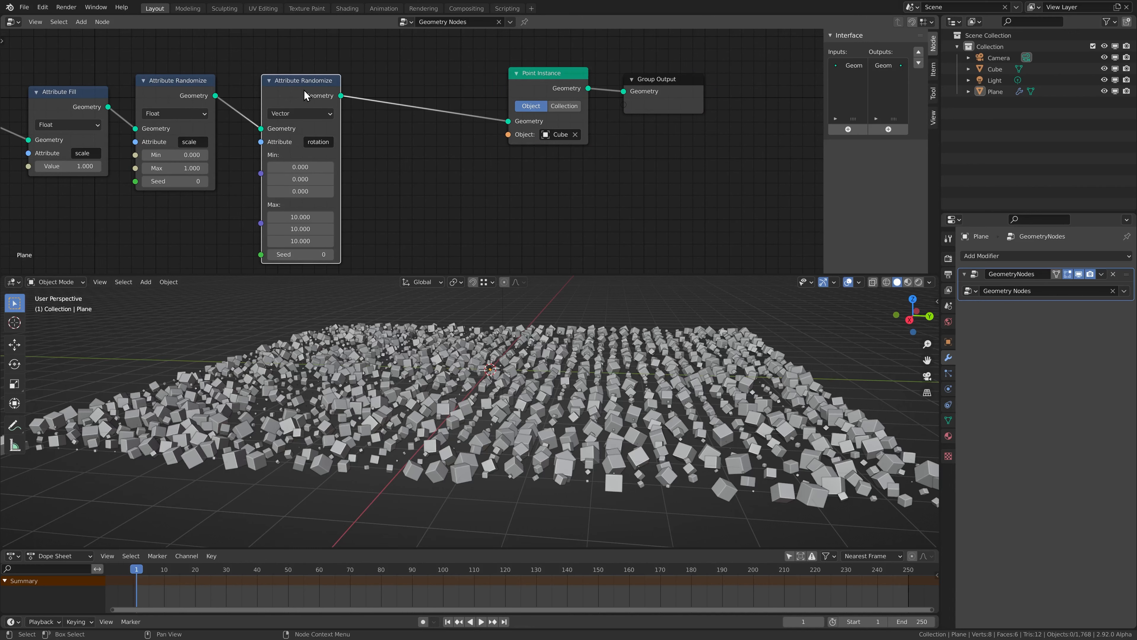
pyautogui.hotkey('shift', 'd')
pyautogui.click(426, 87)
pyautogui.click(447, 133)
pyautogui.write('position')
pyautogui.press('Return')
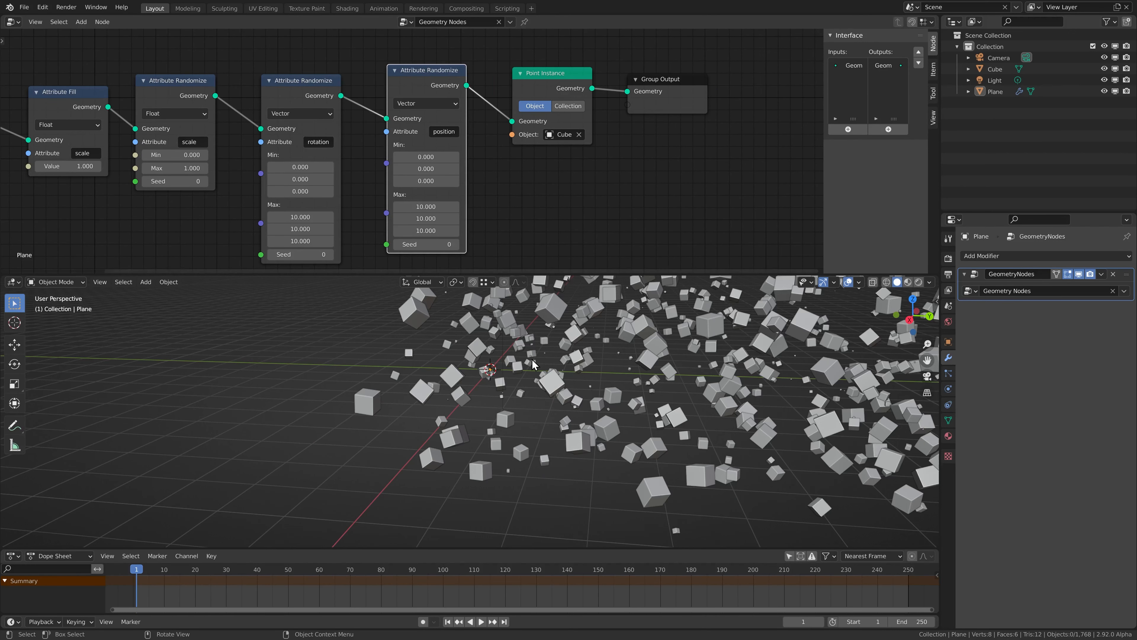
# Zoom and reframe the viewport on the scattered cube cloud
pyautogui.scroll(-5, 504, 372)
pyautogui.scroll(4, 504, 371)
pyautogui.keyDown('shift'); pyautogui.moveTo(504, 372); pyautogui.dragTo(506, 427, button='middle'); pyautogui.keyUp('shift')
pyautogui.scroll(-2, 501, 443)
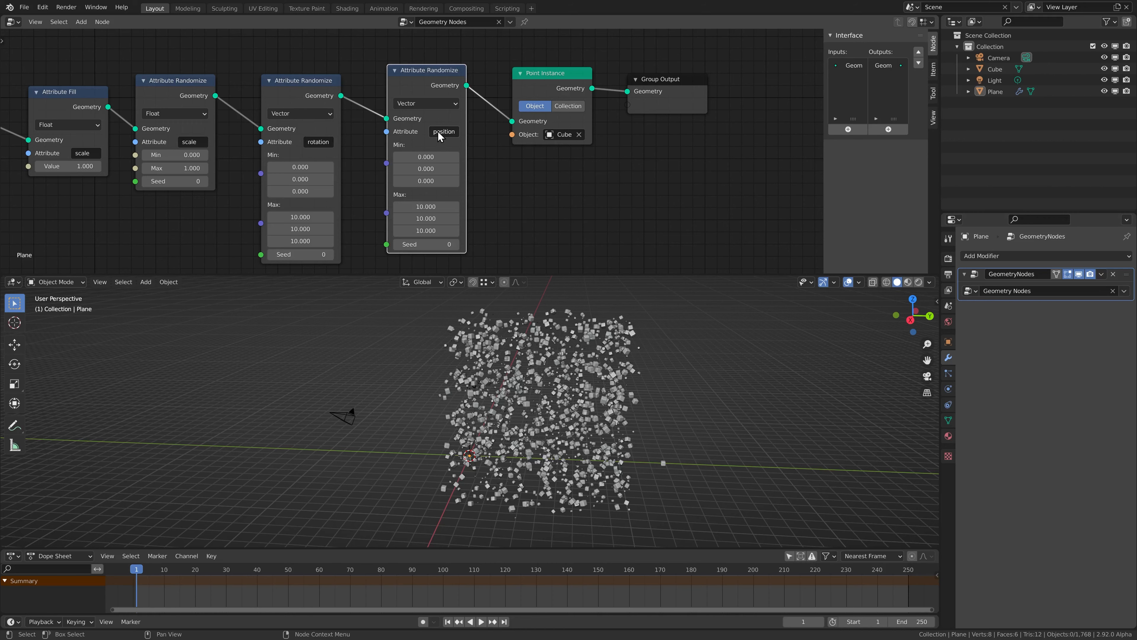
pyautogui.scroll(3, 419, 181)
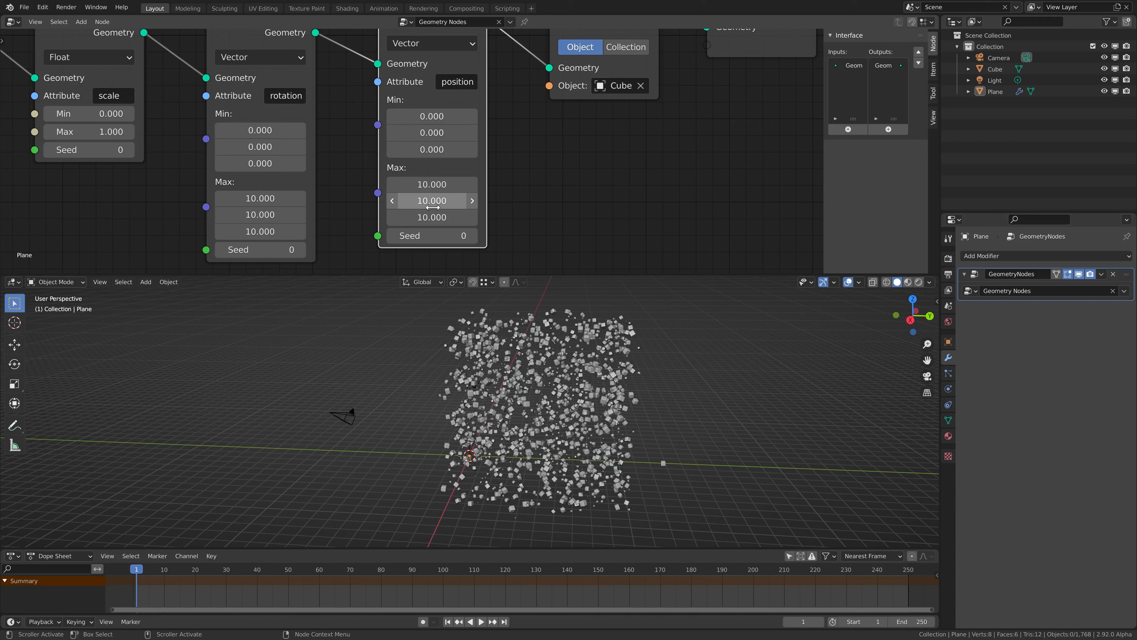
pyautogui.scroll(-3, 432, 207)
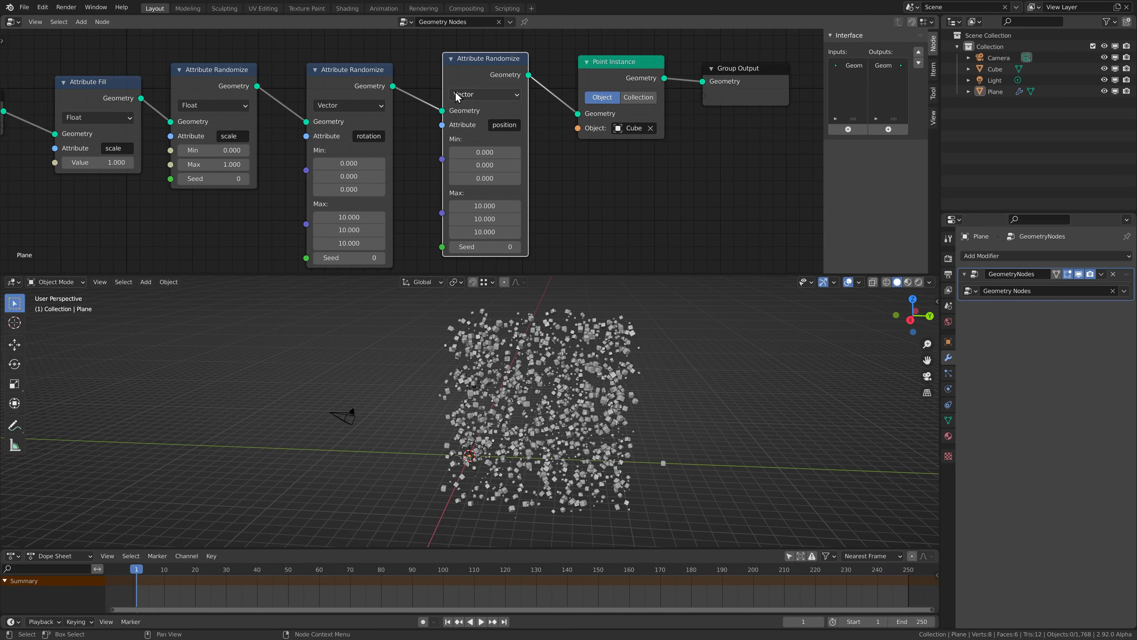
# Delete the position randomizer, relink rotation to Point Instance, and insert Attribute Mix with Factor 0.610
pyautogui.press('x')
pyautogui.moveTo(393, 86); pyautogui.dragTo(577, 113)
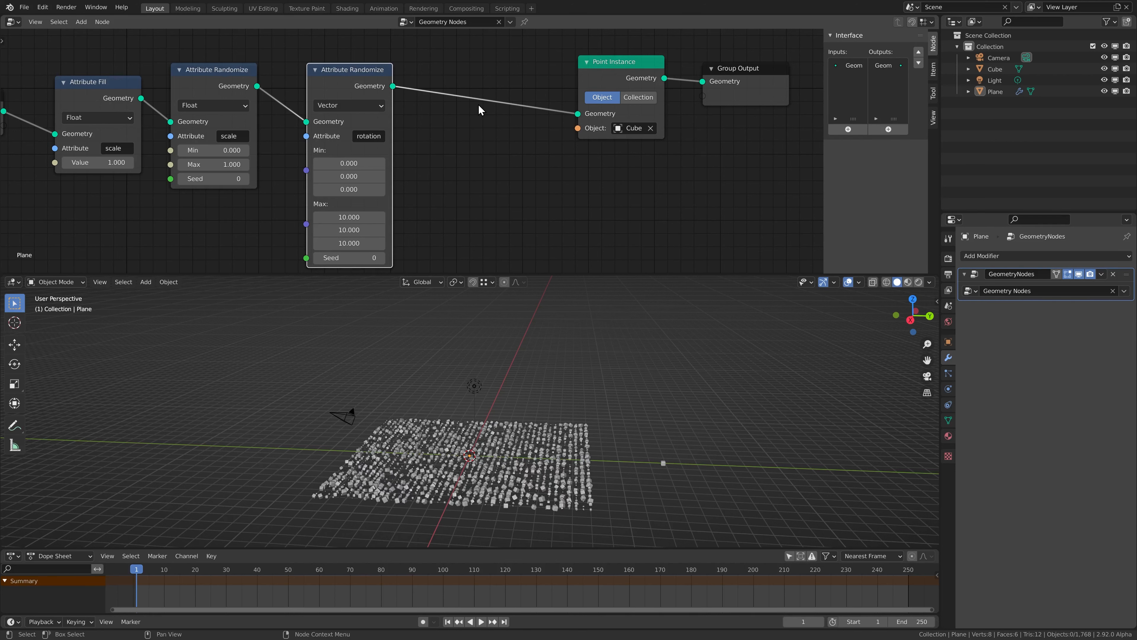
pyautogui.hotkey('shift', 'a')
pyautogui.moveTo(476, 97)
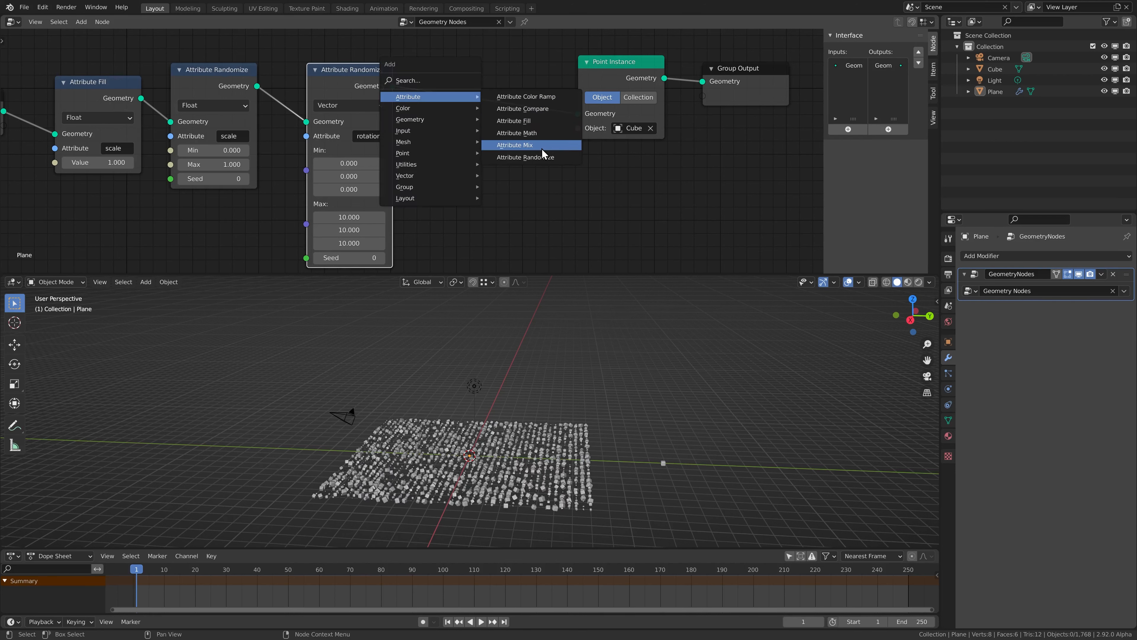
pyautogui.click(530, 151)
pyautogui.click(504, 103)
pyautogui.scroll(1, 503, 104)
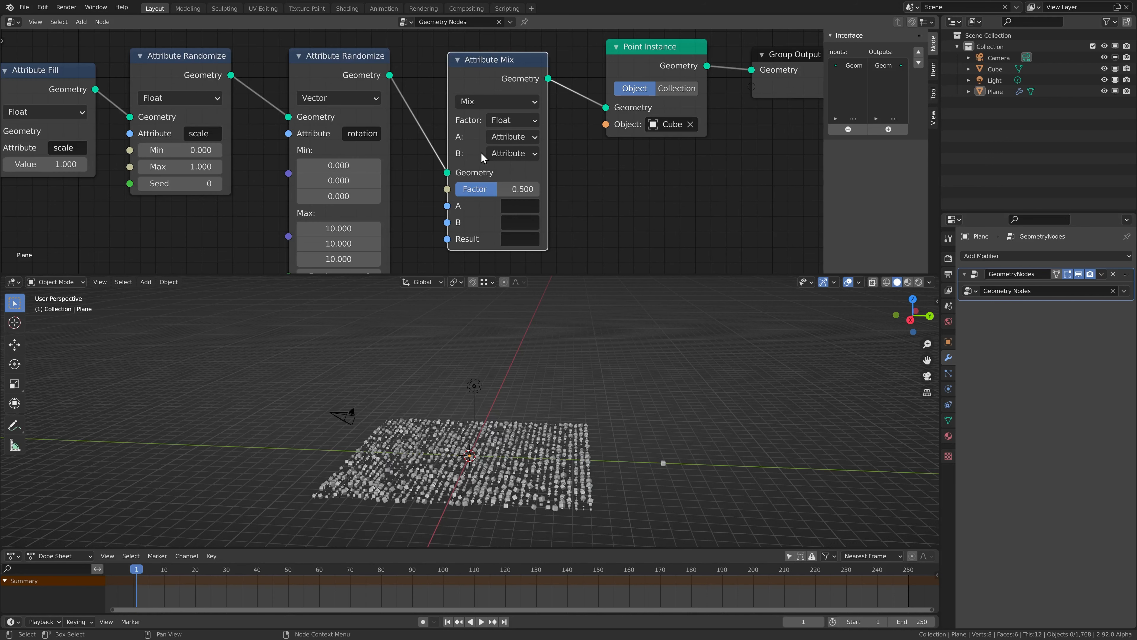
pyautogui.moveTo(488, 187)
pyautogui.mouseDown()
pyautogui.moveTo(518, 187)
pyautogui.moveTo(506, 188)
pyautogui.mouseUp()
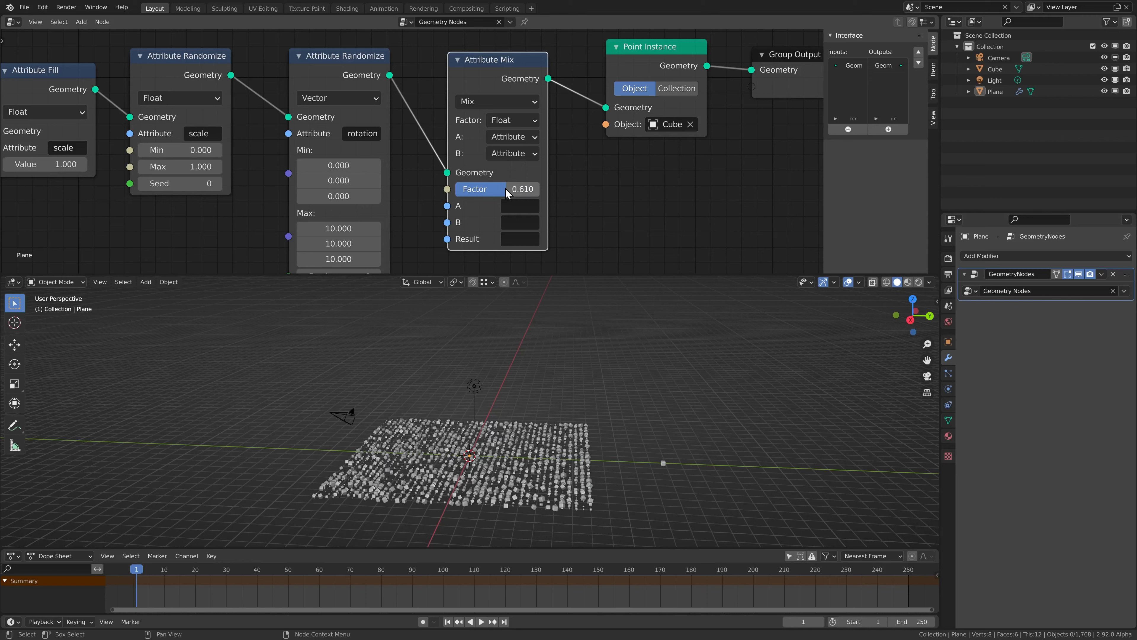
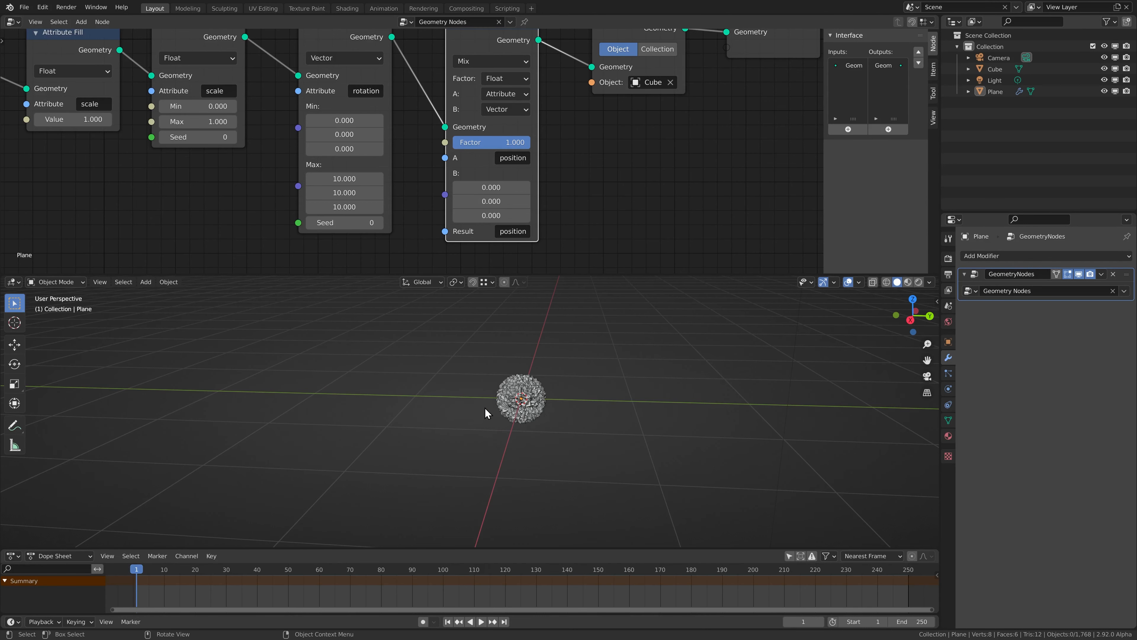
# Sweep the Attribute Mix factor down to 0.000 and back up, keeping the Mix blend mode
pyautogui.moveTo(514, 141); pyautogui.dragTo(436, 141)
pyautogui.scroll(-1, 524, 395)
pyautogui.keyDown('shift'); pyautogui.moveTo(524, 396); pyautogui.dragTo(500, 394, button='middle'); pyautogui.keyUp('shift')
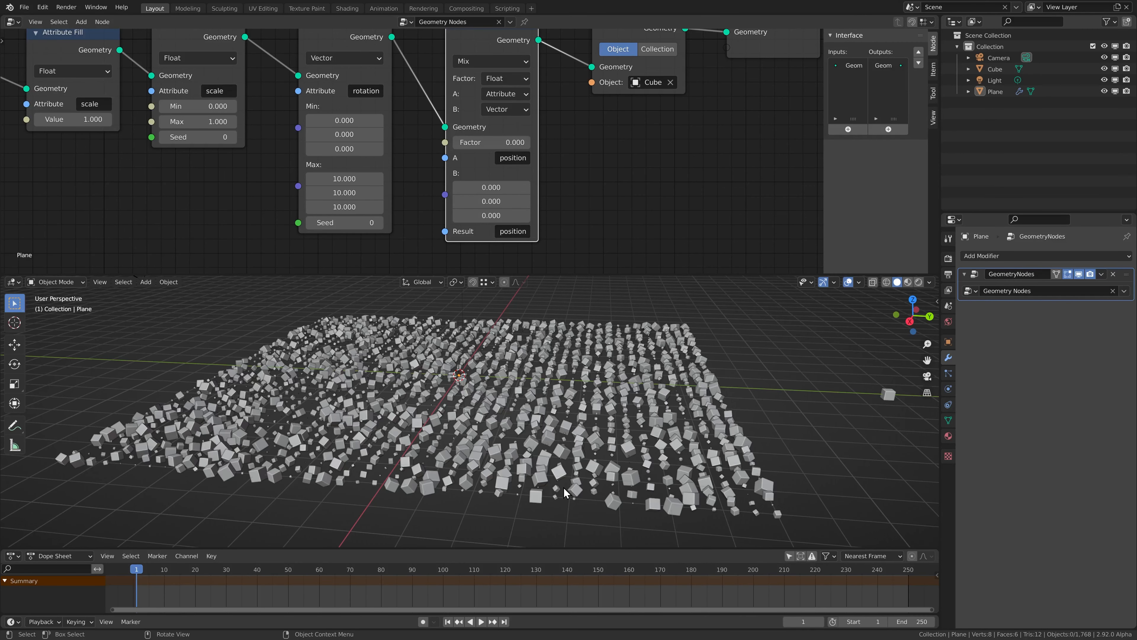
pyautogui.moveTo(574, 173); pyautogui.dragTo(575, 190, button='middle')
pyautogui.click(469, 77)
pyautogui.click(500, 93)
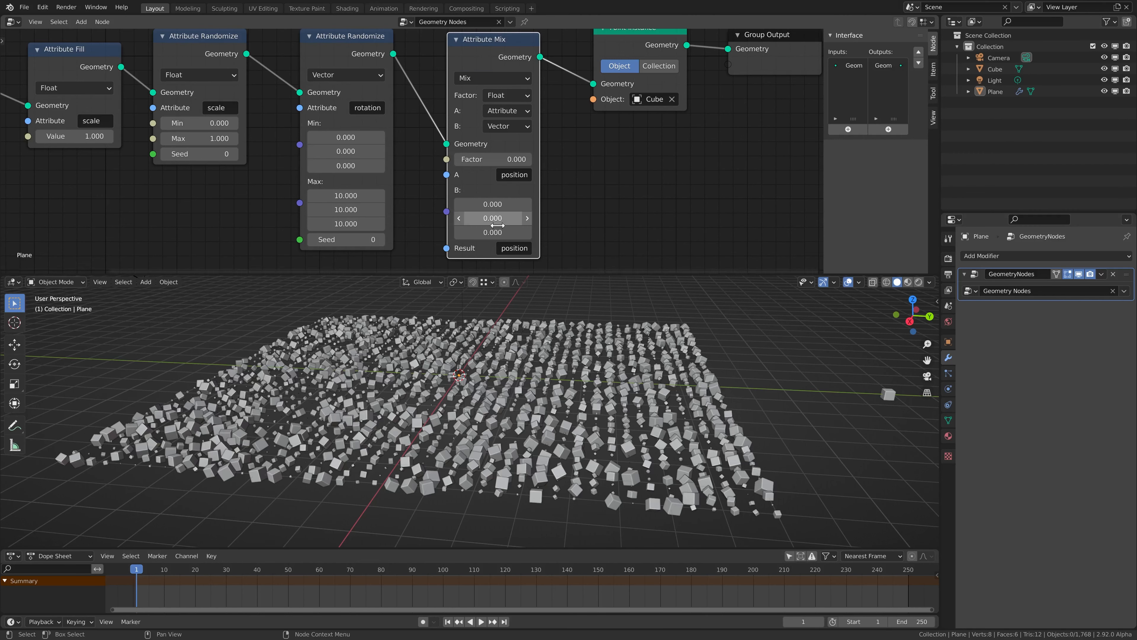
pyautogui.moveTo(488, 159); pyautogui.dragTo(454, 166)
# Switch Attribute Mix to Add at factor 1.000 with B (0, 0, 1), then lower the factor
pyautogui.click(472, 78)
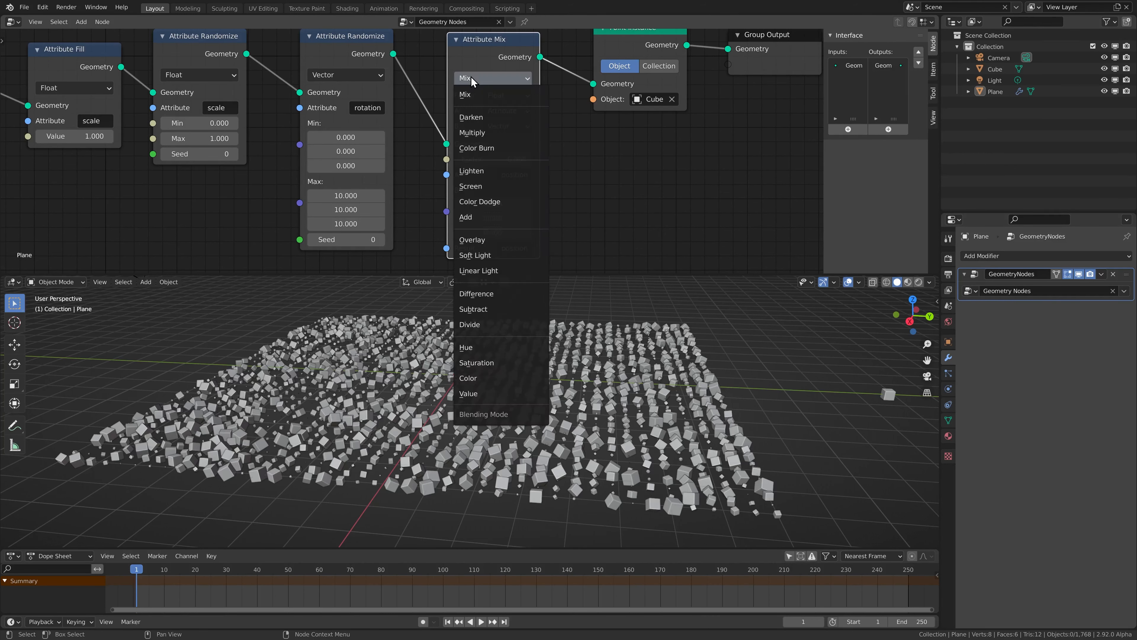
pyautogui.click(470, 216)
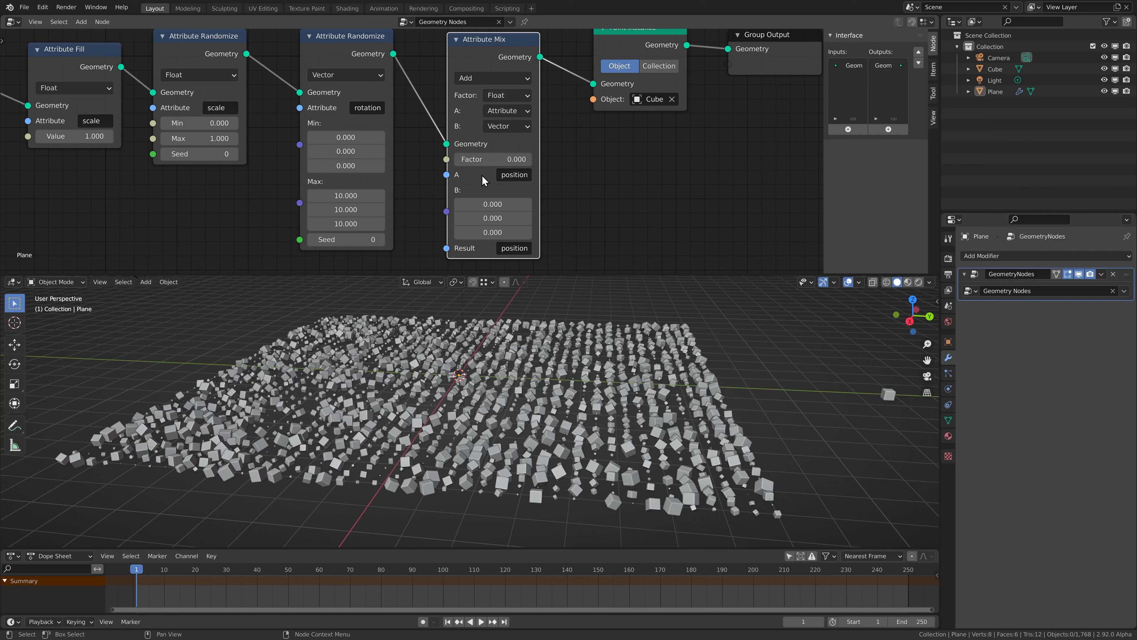
pyautogui.moveTo(474, 159); pyautogui.dragTo(524, 159)
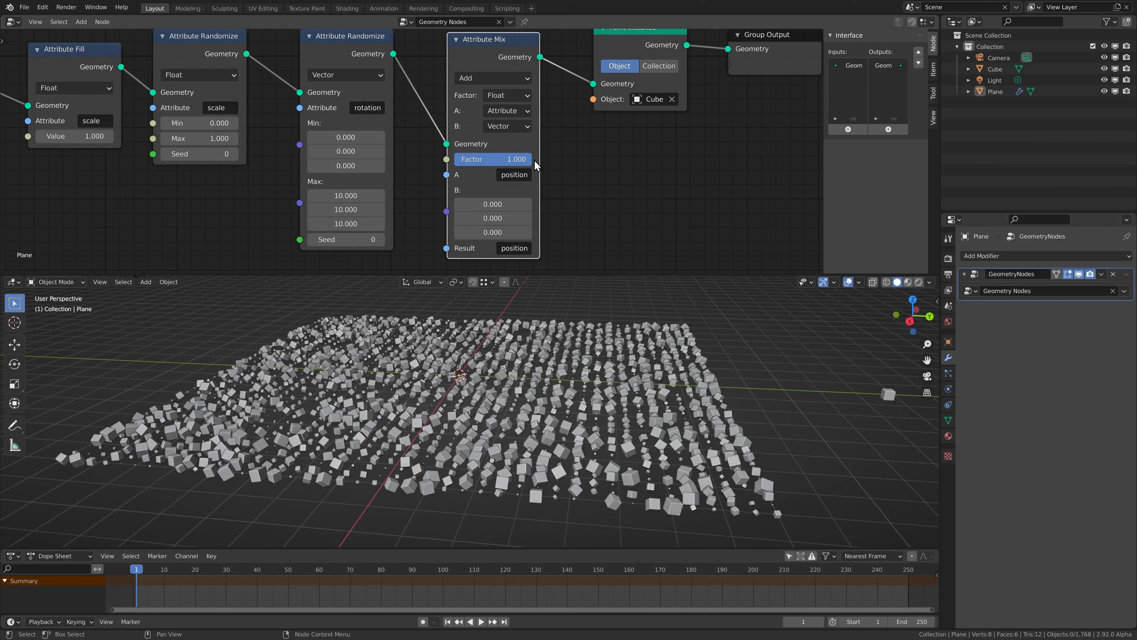
pyautogui.click(489, 233)
pyautogui.write('1')
pyautogui.press('Return')
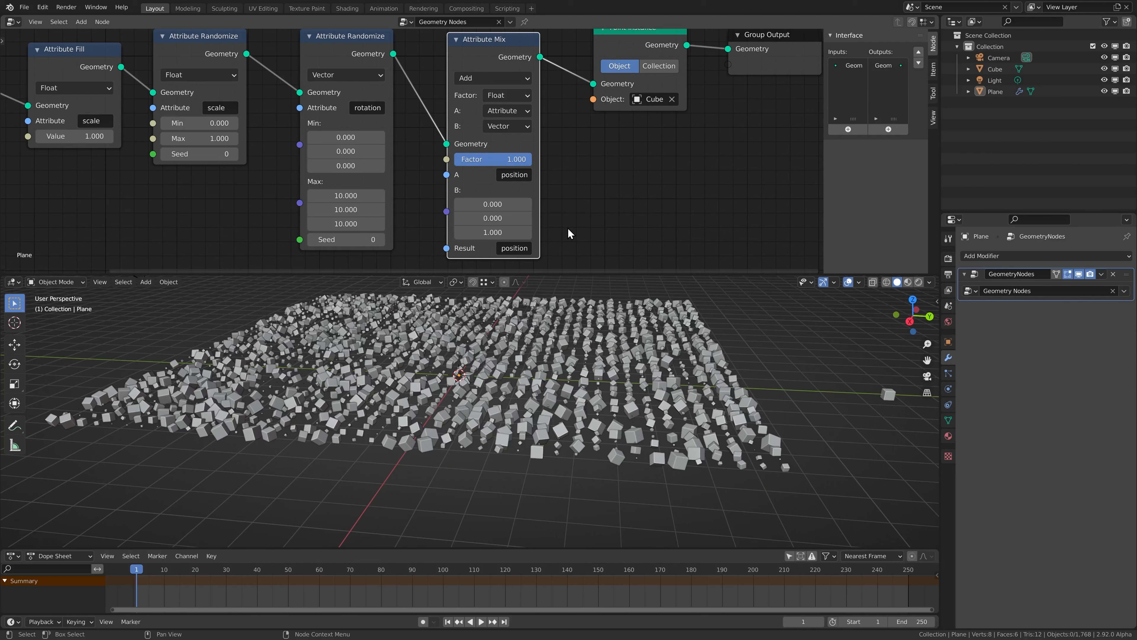
pyautogui.moveTo(522, 166); pyautogui.dragTo(444, 159)
# Lower the mix factor and shift Attribute Mix, Point Instance and Group Output right
pyautogui.scroll(-4, 542, 138)
pyautogui.moveTo(547, 137); pyautogui.dragTo(481, 141, button='middle')
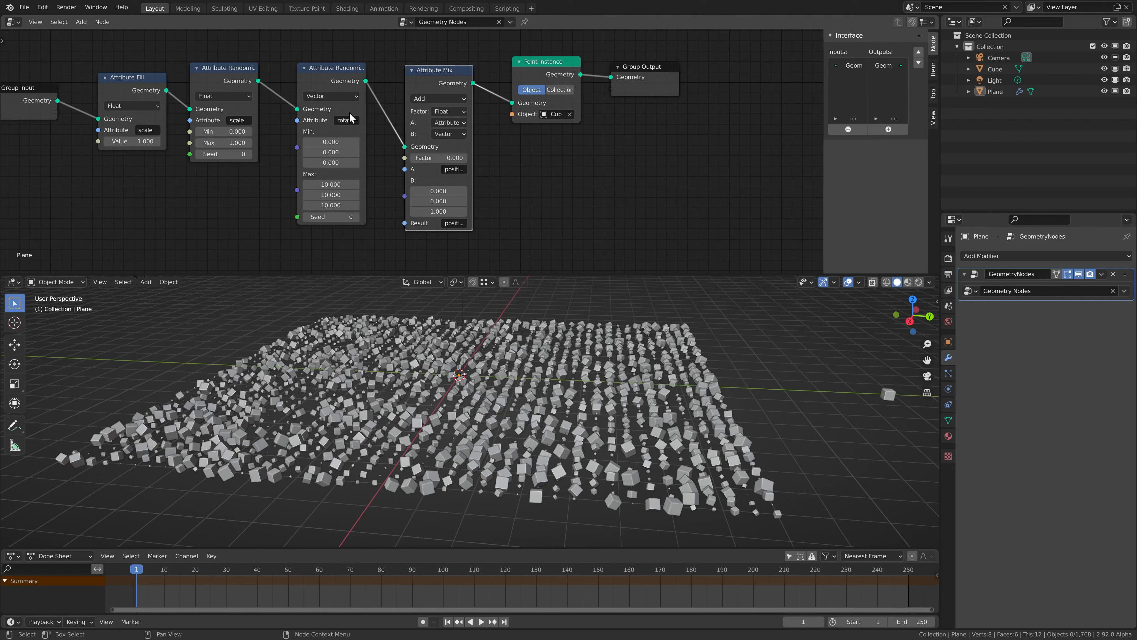
pyautogui.moveTo(406, 47); pyautogui.dragTo(707, 153)
pyautogui.moveTo(426, 142); pyautogui.dragTo(511, 137)
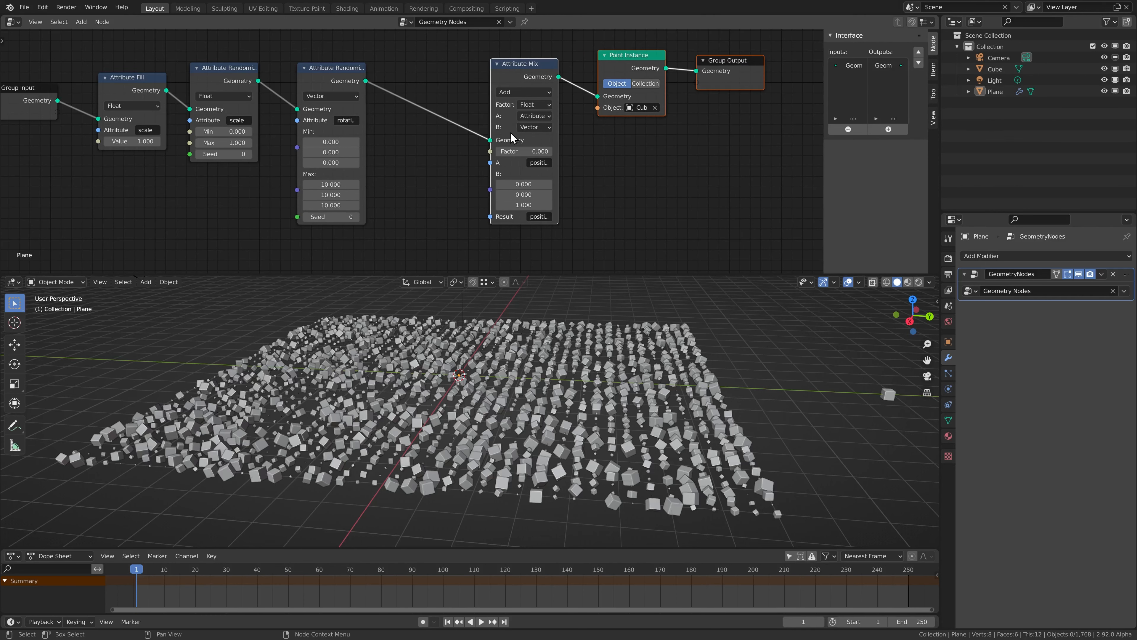
pyautogui.moveTo(460, 134); pyautogui.dragTo(423, 139, button='middle')
pyautogui.scroll(1, 423, 141)
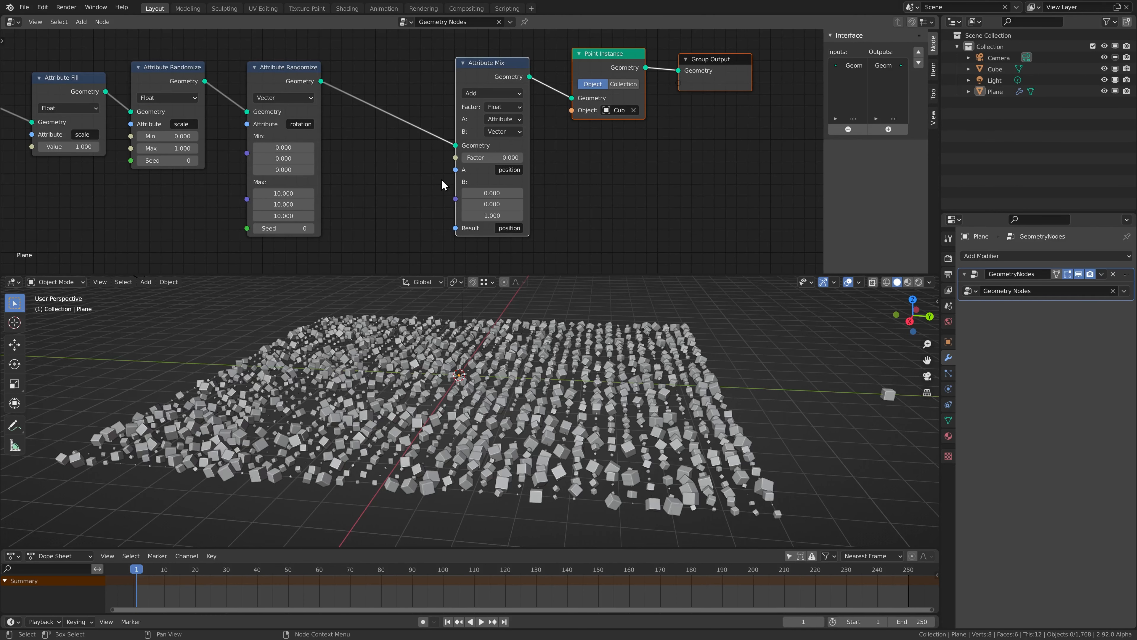
pyautogui.click(356, 118)
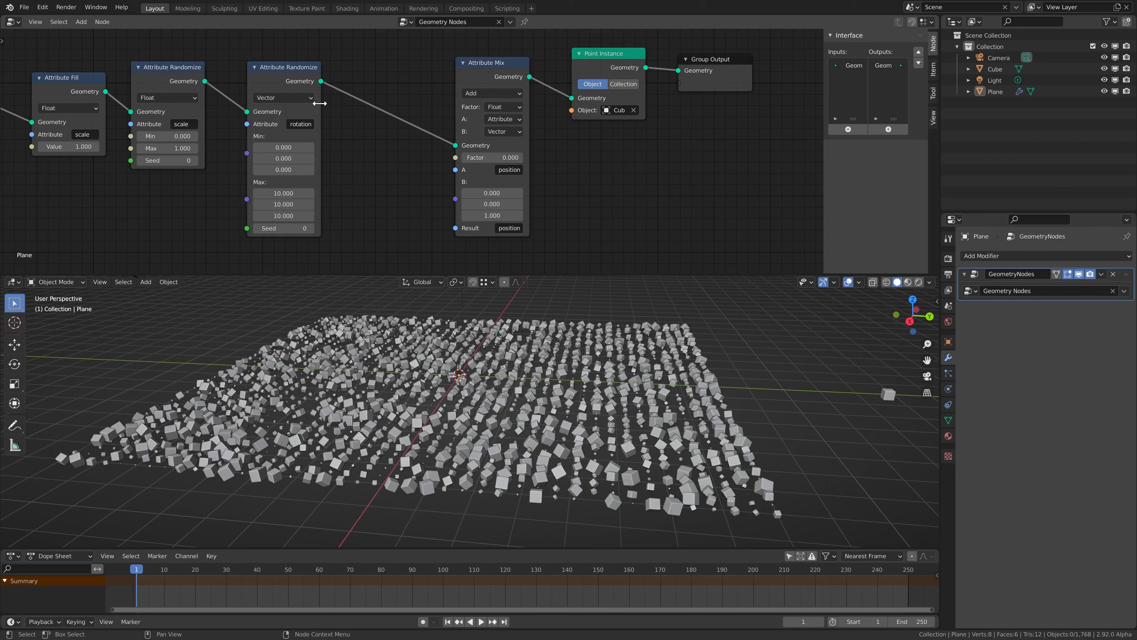
# Duplicate the rotation Attribute Randomize node before Attribute Mix, naming its attribute position2
pyautogui.click(276, 79)
pyautogui.hotkey('shift', 'd')
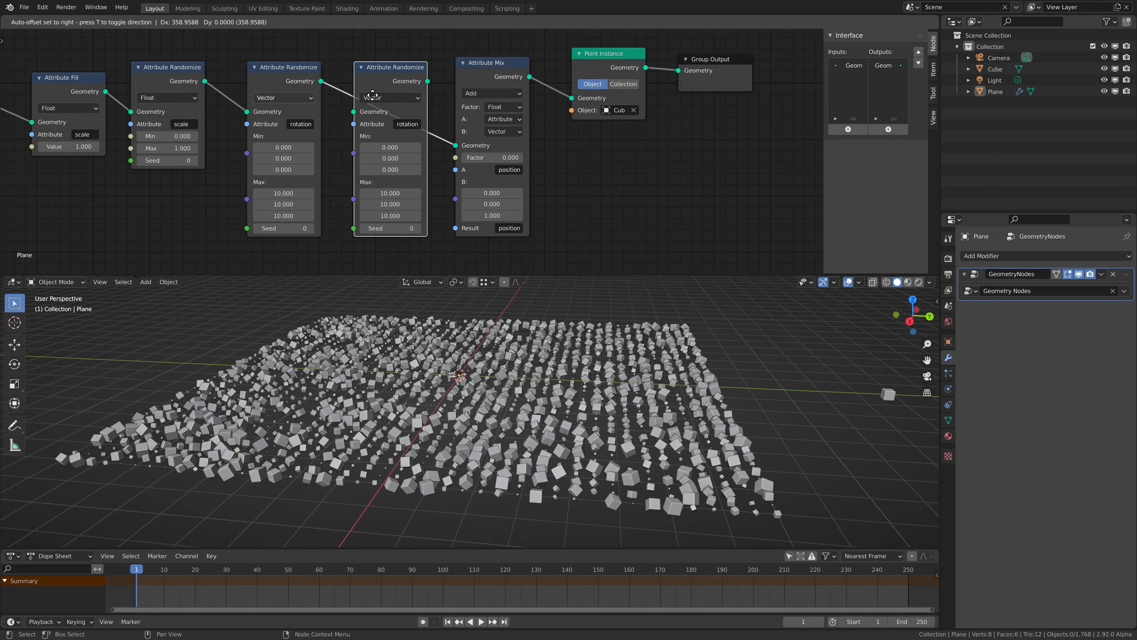
pyautogui.click(370, 96)
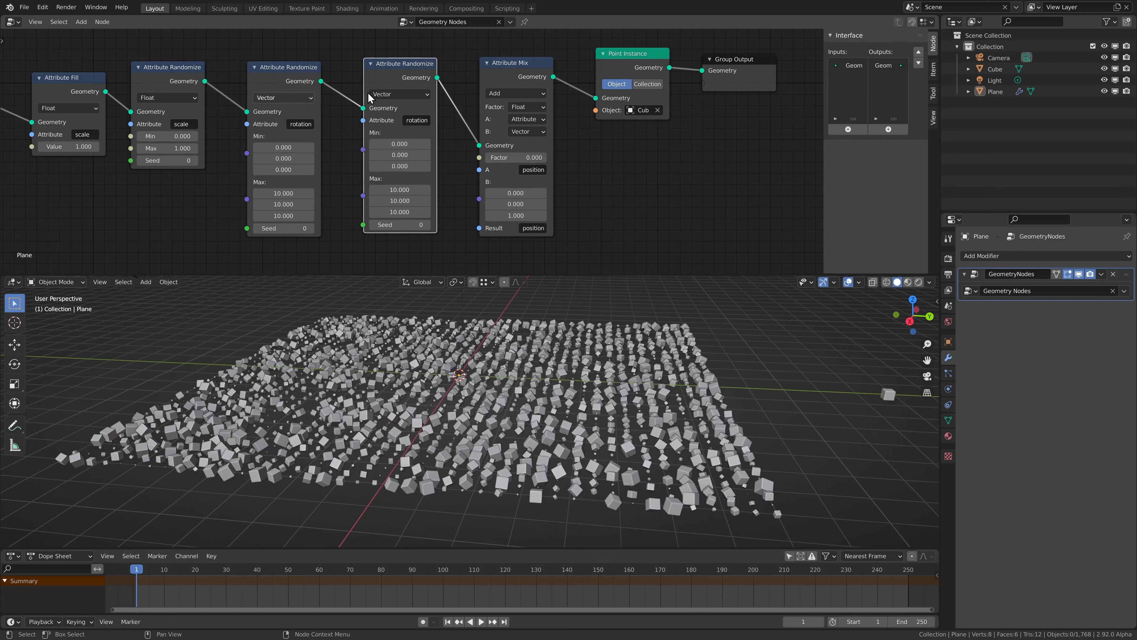
pyautogui.click(413, 121)
pyautogui.write('pos')
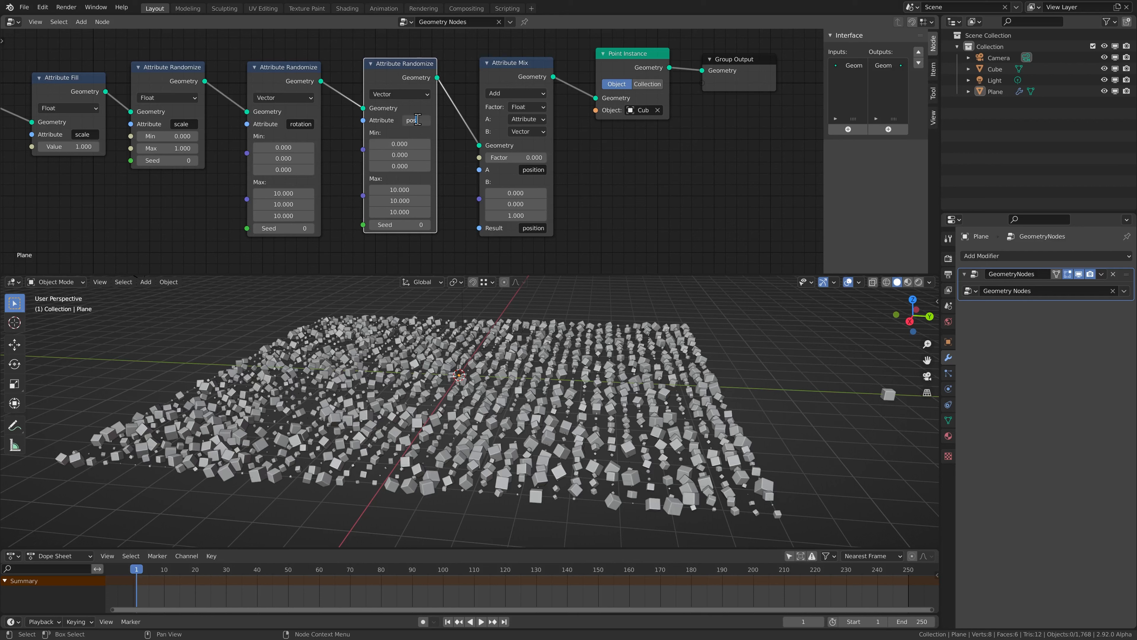
pyautogui.write('ition2')
pyautogui.press('Return')
# Set the position2 randomizer's Min to -1 and Max to 1 on all axes
pyautogui.doubleClick(398, 146)
pyautogui.write('-1')
pyautogui.press('Return')
pyautogui.doubleClick(392, 192)
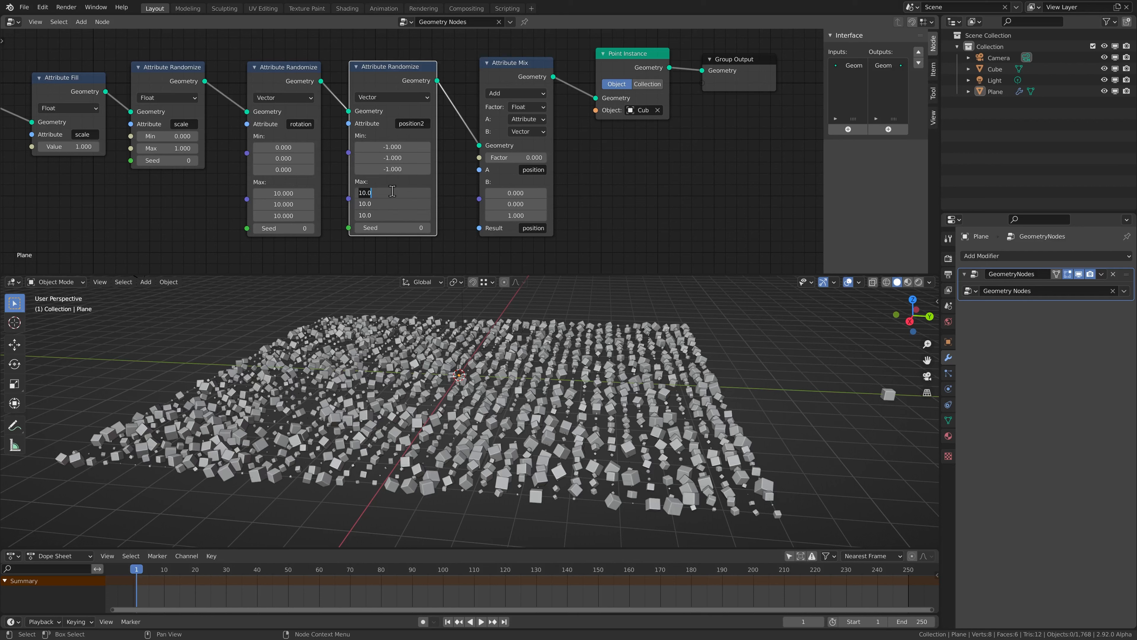
pyautogui.write('1')
pyautogui.press('Return')
pyautogui.doubleClick(411, 123)
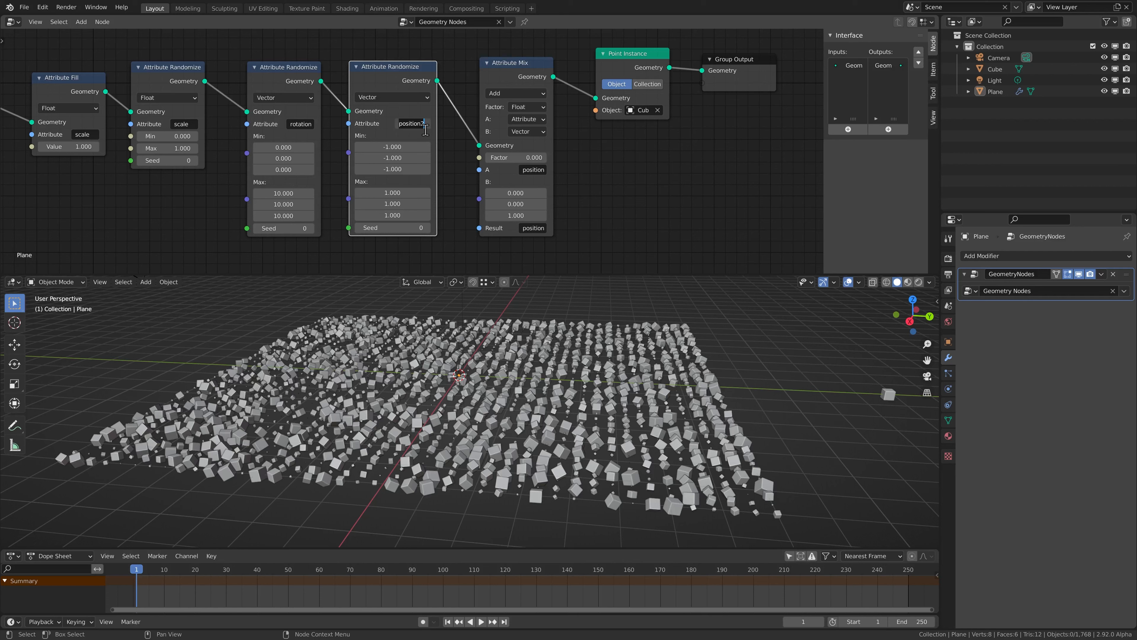
pyautogui.press('Return')
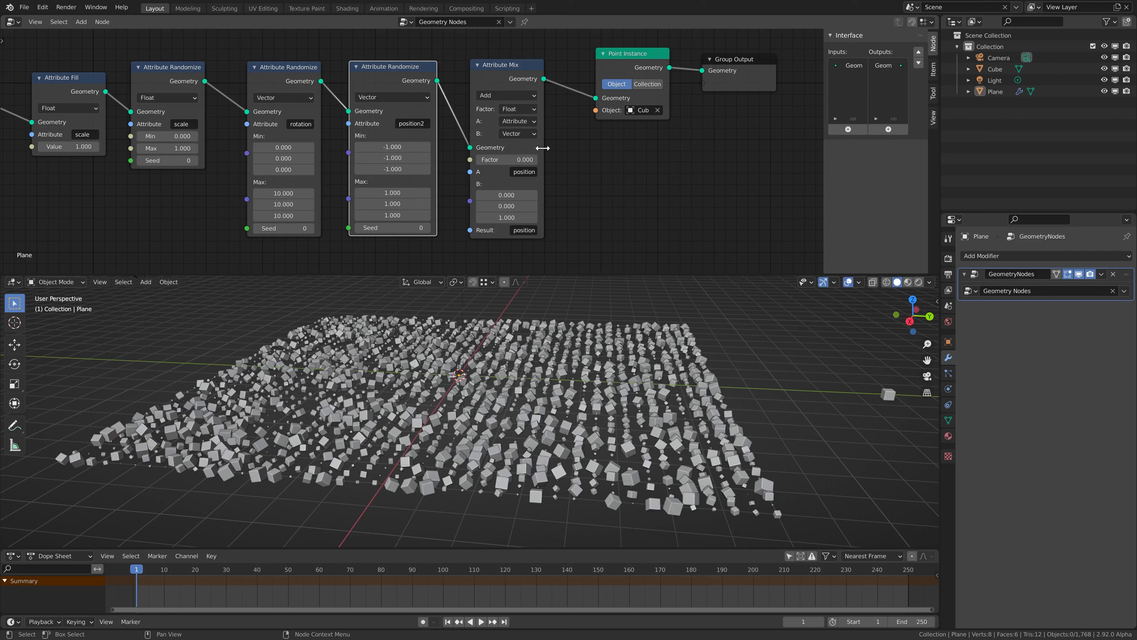
# Widen Attribute Mix and make its B input read the attribute position2
pyautogui.moveTo(543, 148); pyautogui.dragTo(557, 146)
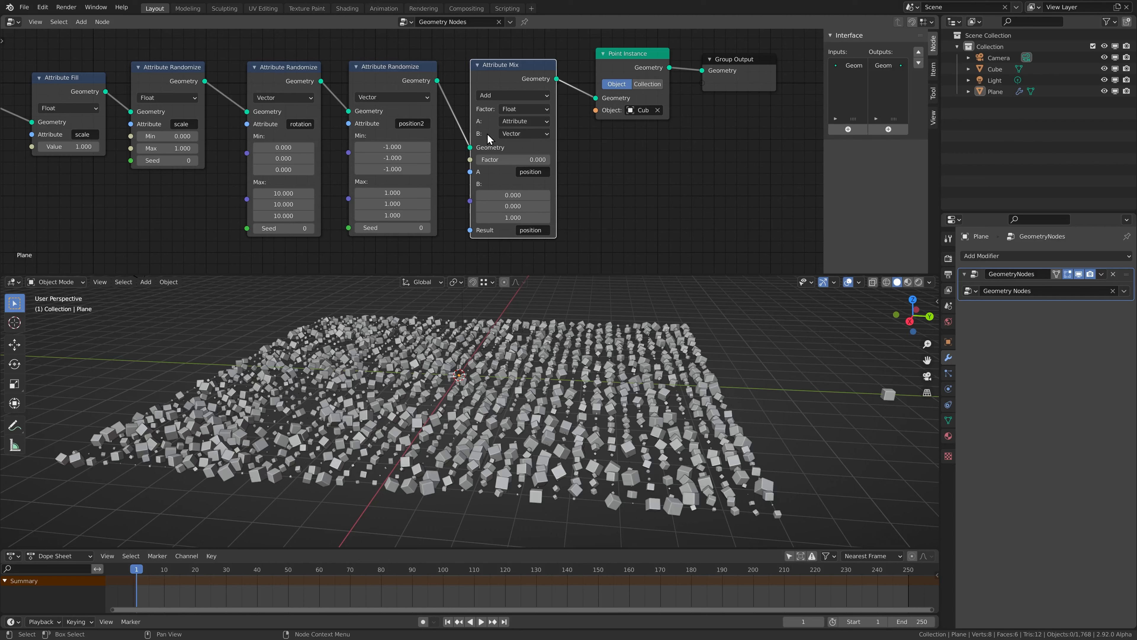
pyautogui.click(518, 134)
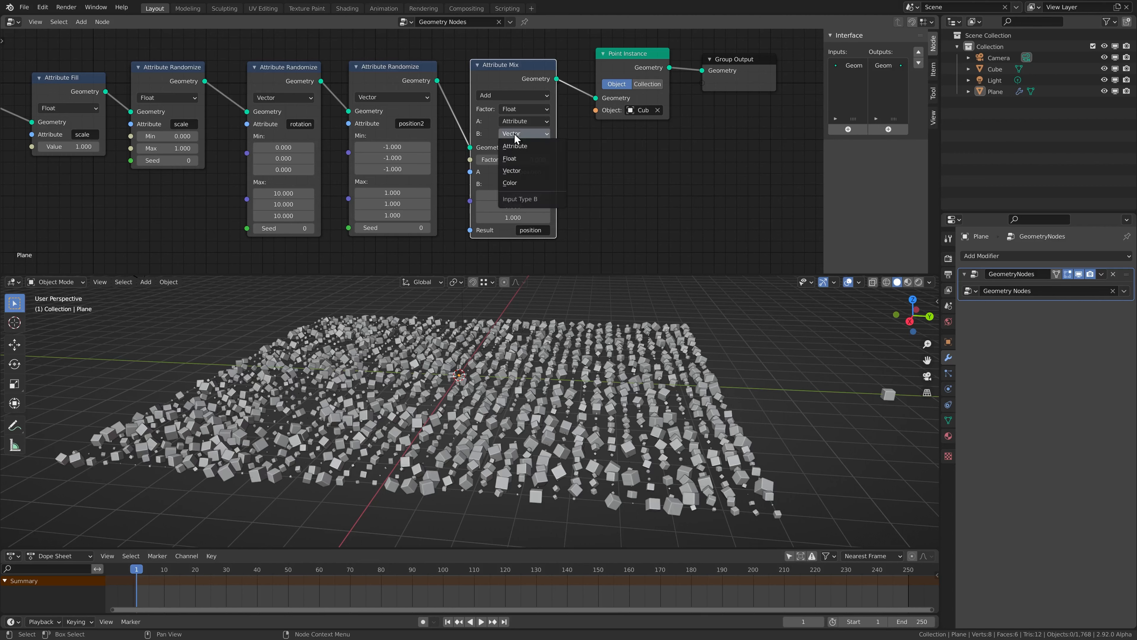
pyautogui.click(519, 147)
pyautogui.click(528, 184)
pyautogui.write('position2')
pyautogui.press('Return')
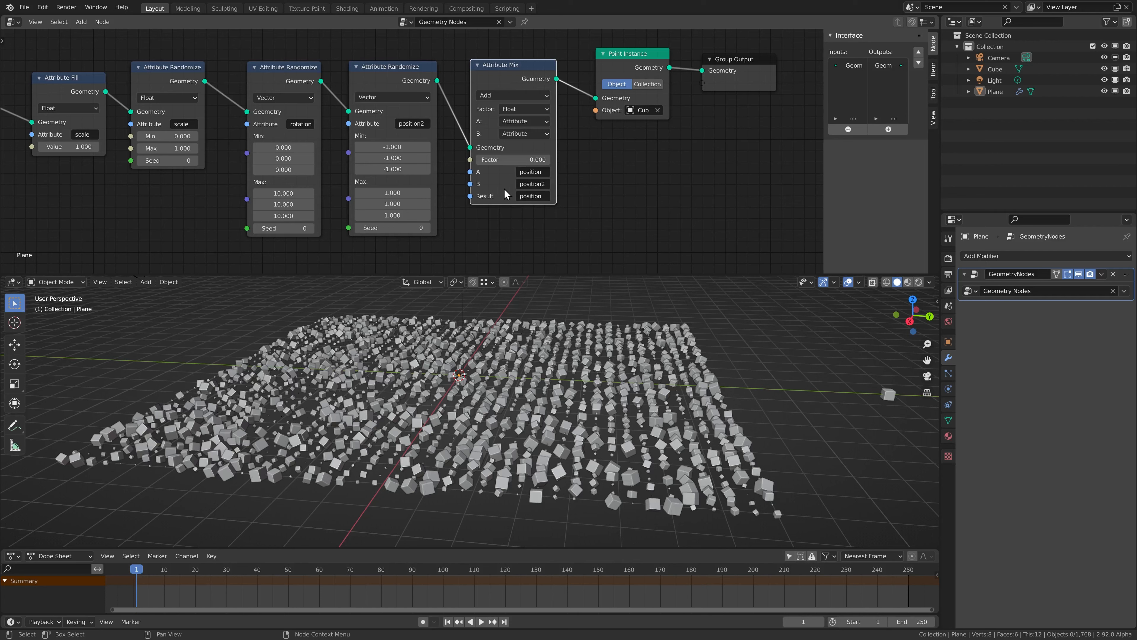
# Set the mix factor to 0.100 and save as 'GeoNodes tutorial vid2.blend'
pyautogui.moveTo(506, 159)
pyautogui.mouseDown()
pyautogui.moveTo(559, 159)
pyautogui.moveTo(513, 159)
pyautogui.moveTo(528, 167)
pyautogui.mouseUp()
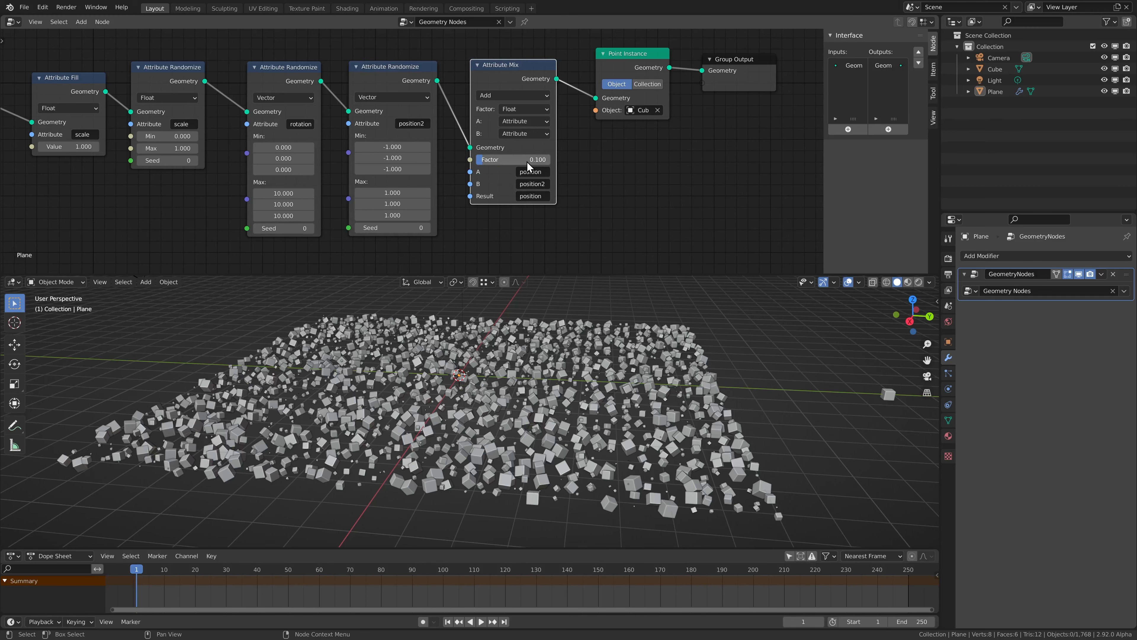
pyautogui.moveTo(458, 389); pyautogui.dragTo(499, 379, button='middle')
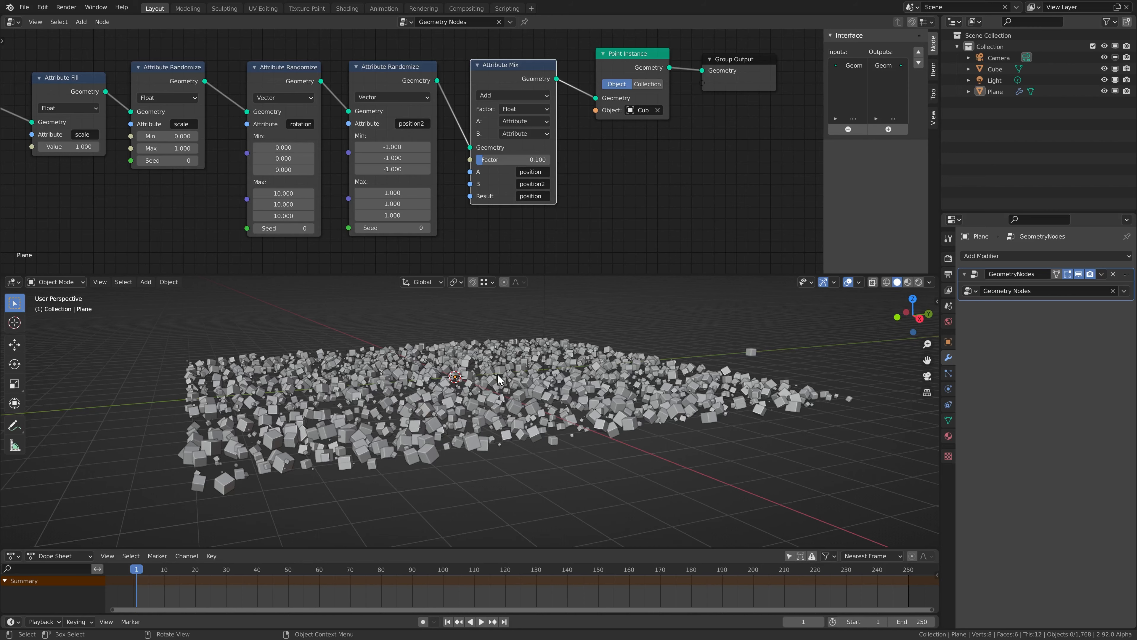
pyautogui.hotkey('ctrl', 's')
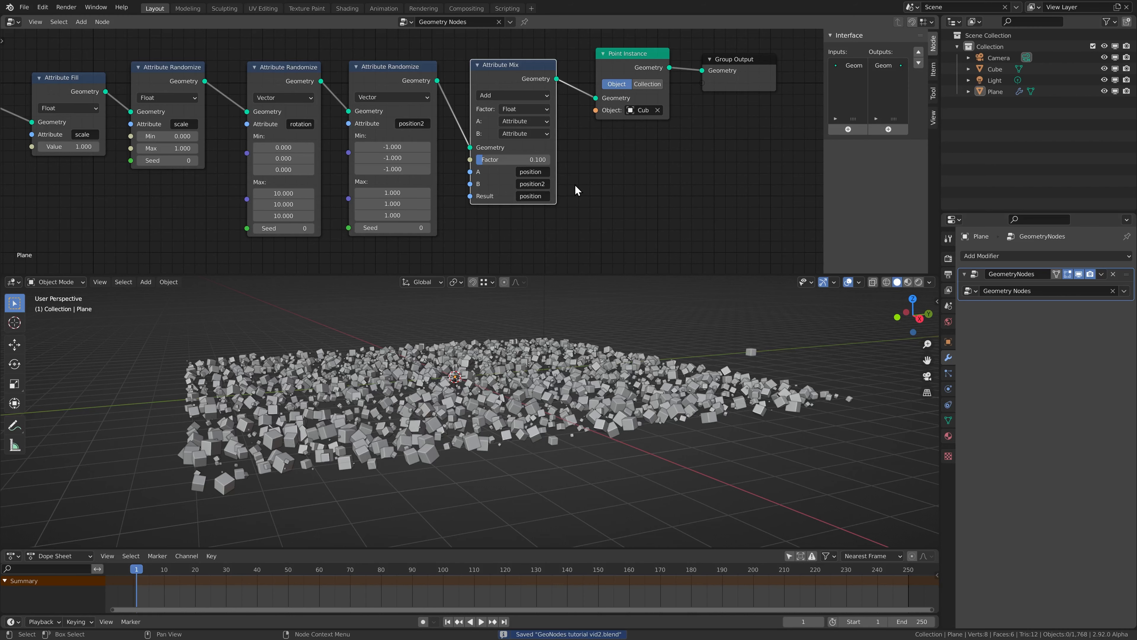
pyautogui.moveTo(527, 352); pyautogui.dragTo(501, 385, button='middle')
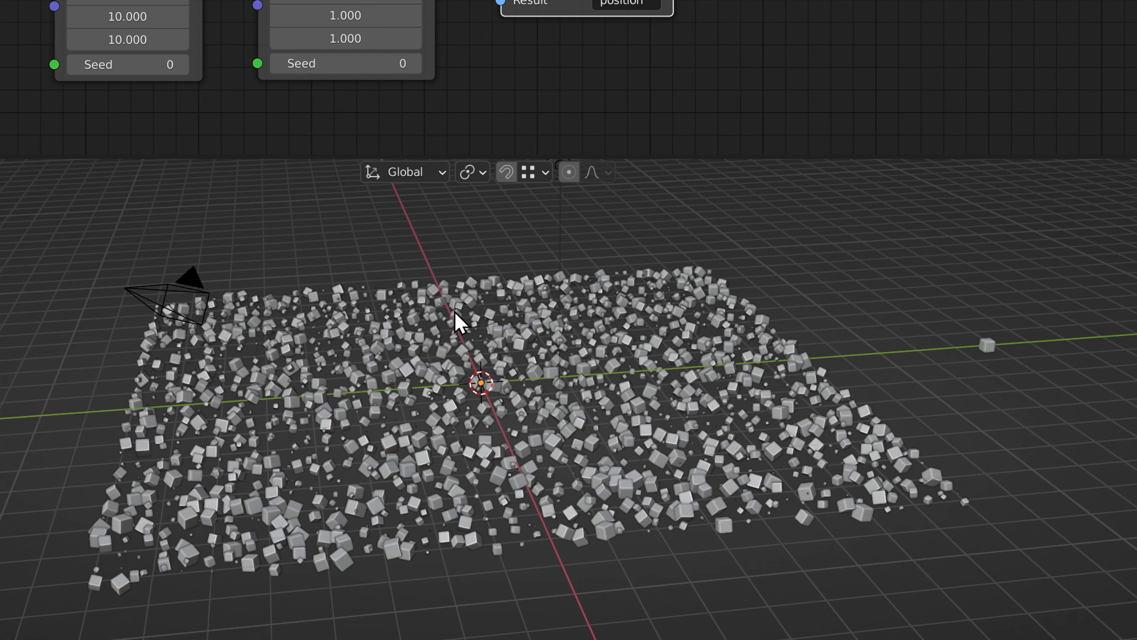
# Add a sphere Empty to the scene
pyautogui.hotkey('shift', 'a')
pyautogui.moveTo(450, 311)
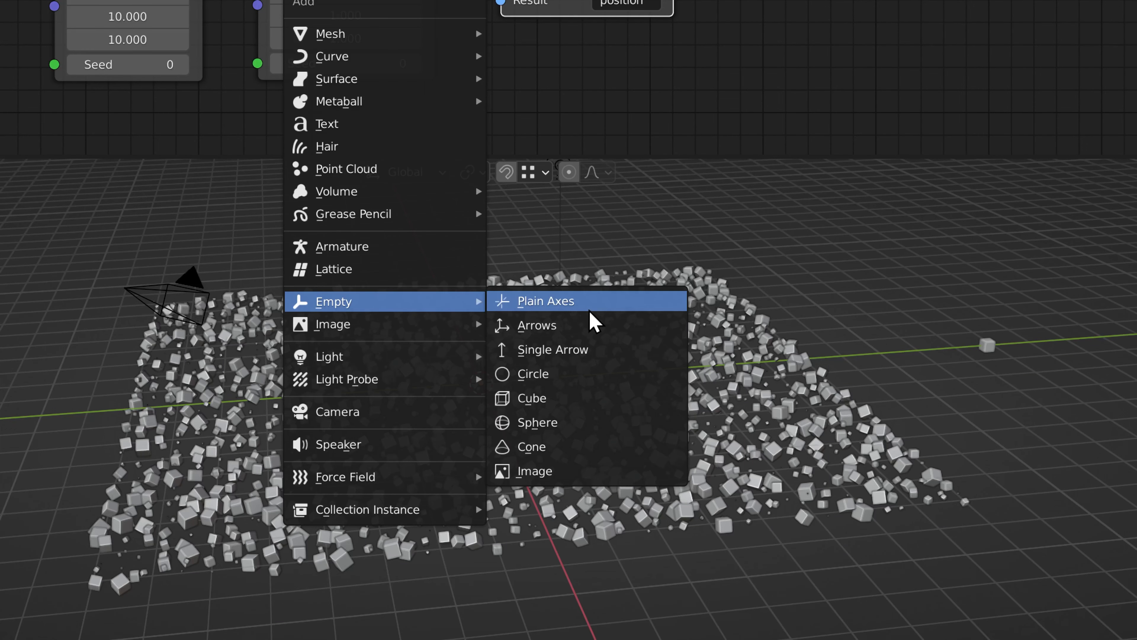
pyautogui.click(547, 424)
pyautogui.moveTo(566, 414); pyautogui.dragTo(638, 368, button='middle')
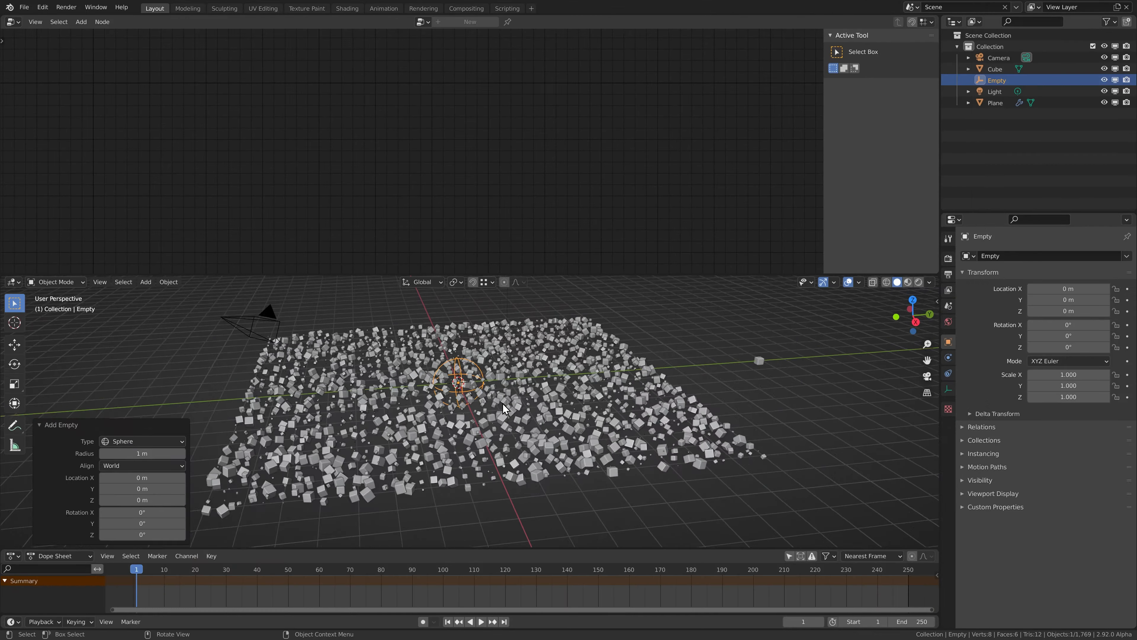
# Give the Plane a vertex group named 'proximity' and enter Edit Mode
pyautogui.click(538, 379)
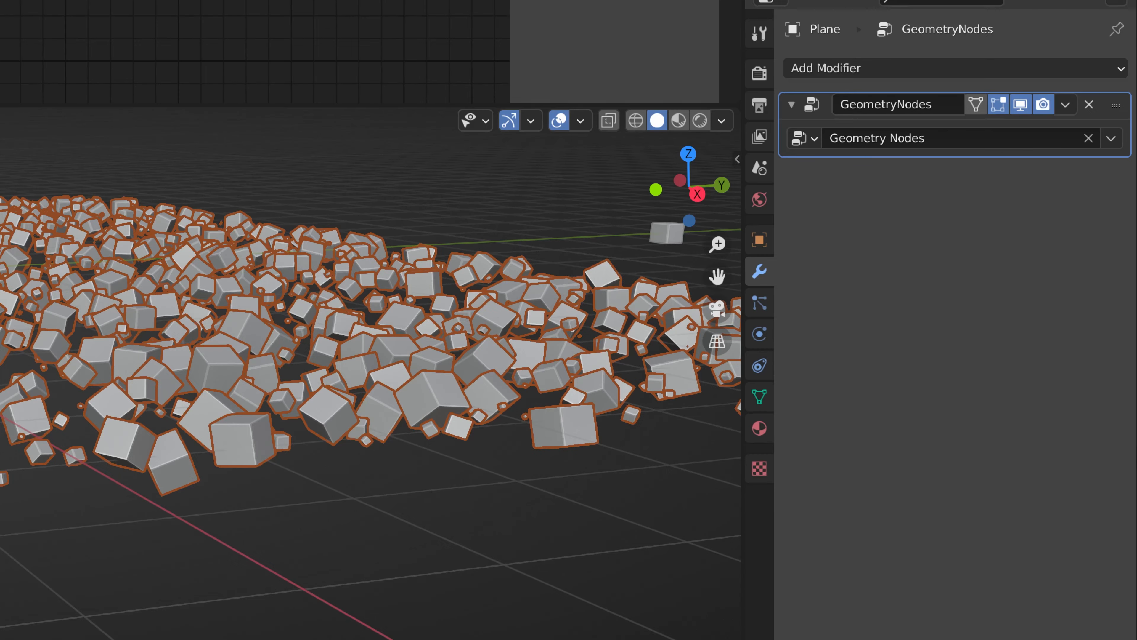
pyautogui.click(760, 396)
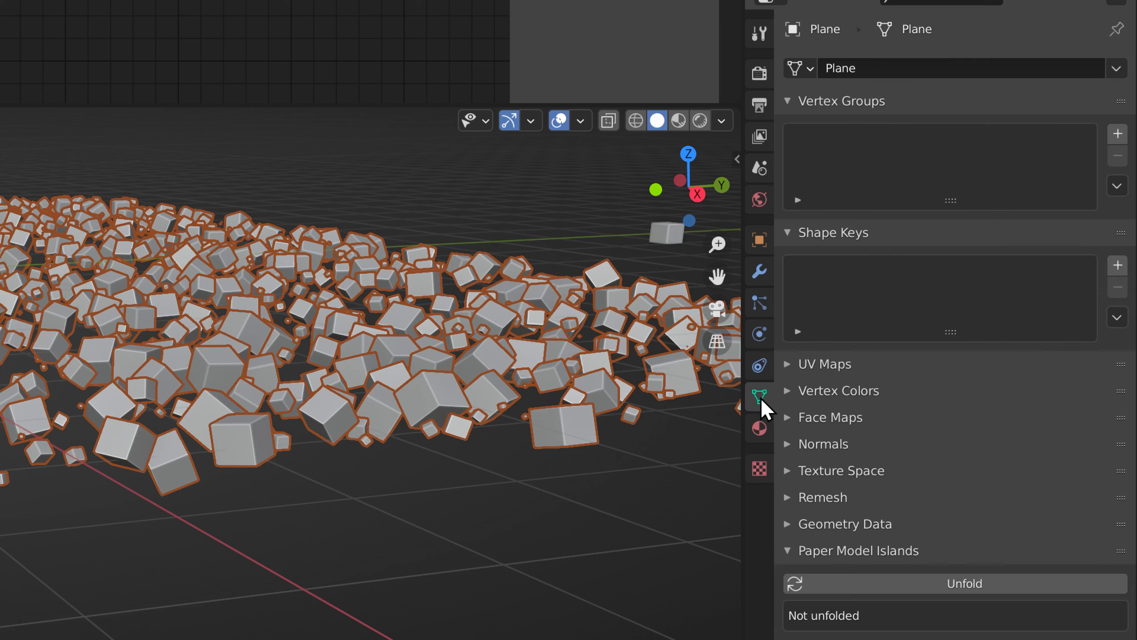
pyautogui.click(1117, 134)
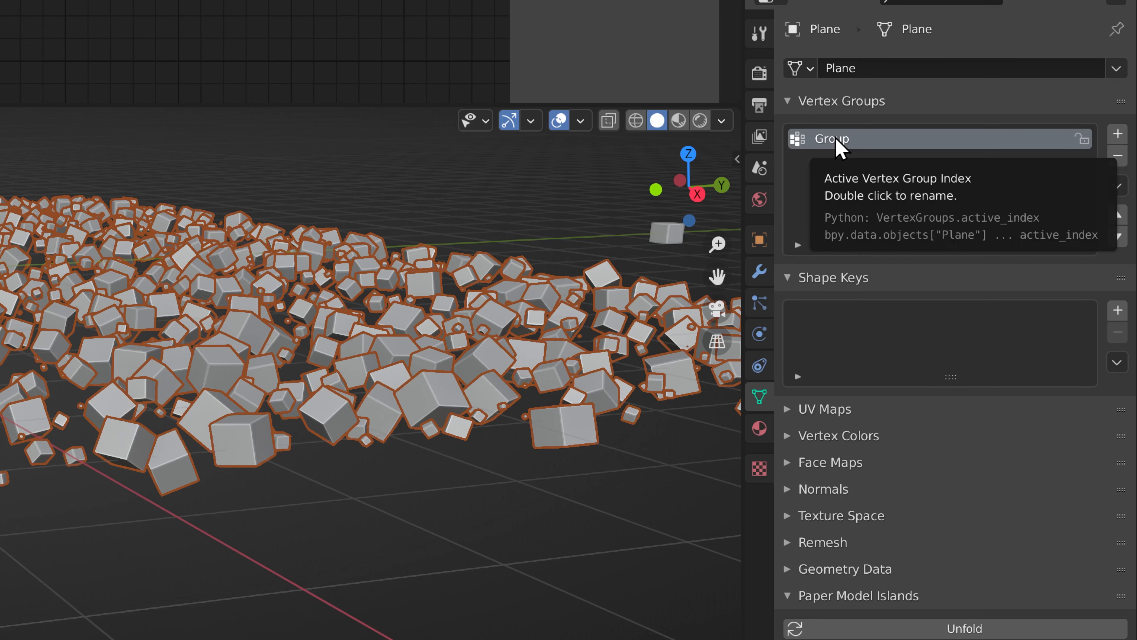
pyautogui.doubleClick(856, 138)
pyautogui.write('proximity')
pyautogui.press('Return')
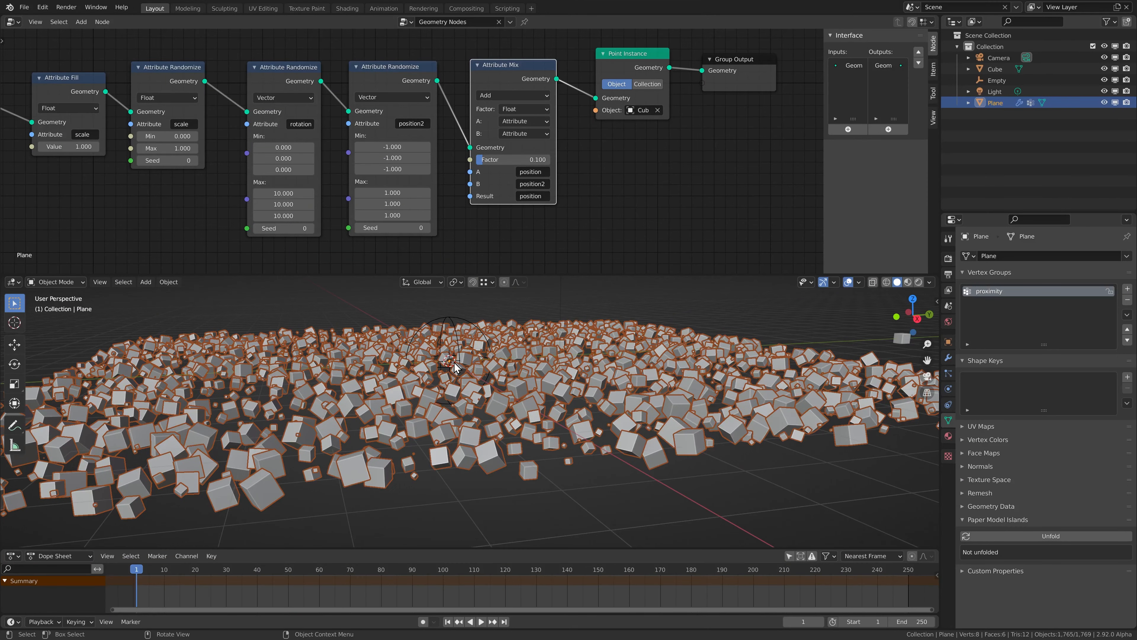
pyautogui.press('Tab')
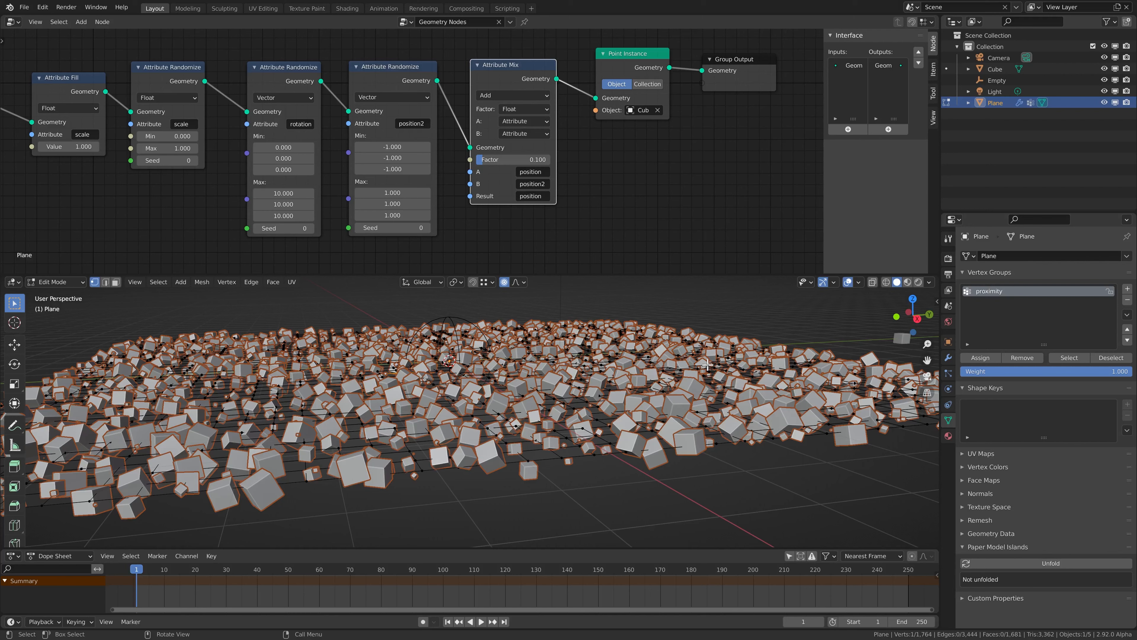
# Select all of the Plane's vertices with A, then return to Object Mode
pyautogui.press('a')
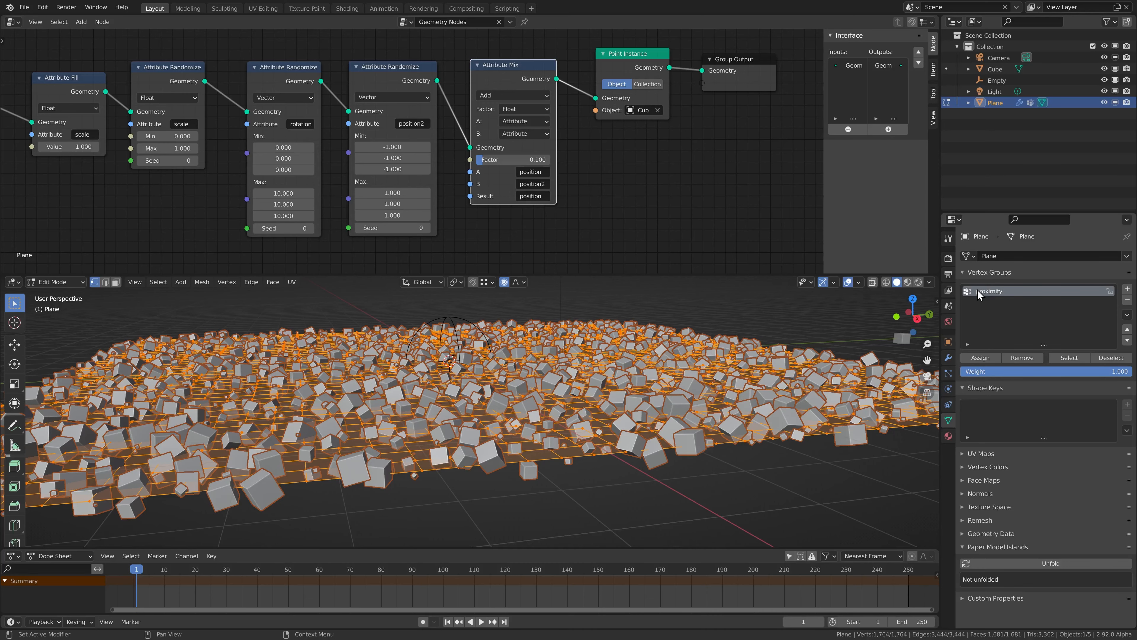
pyautogui.hotkey('ctrl', 'Tab')
pyautogui.click(504, 358)
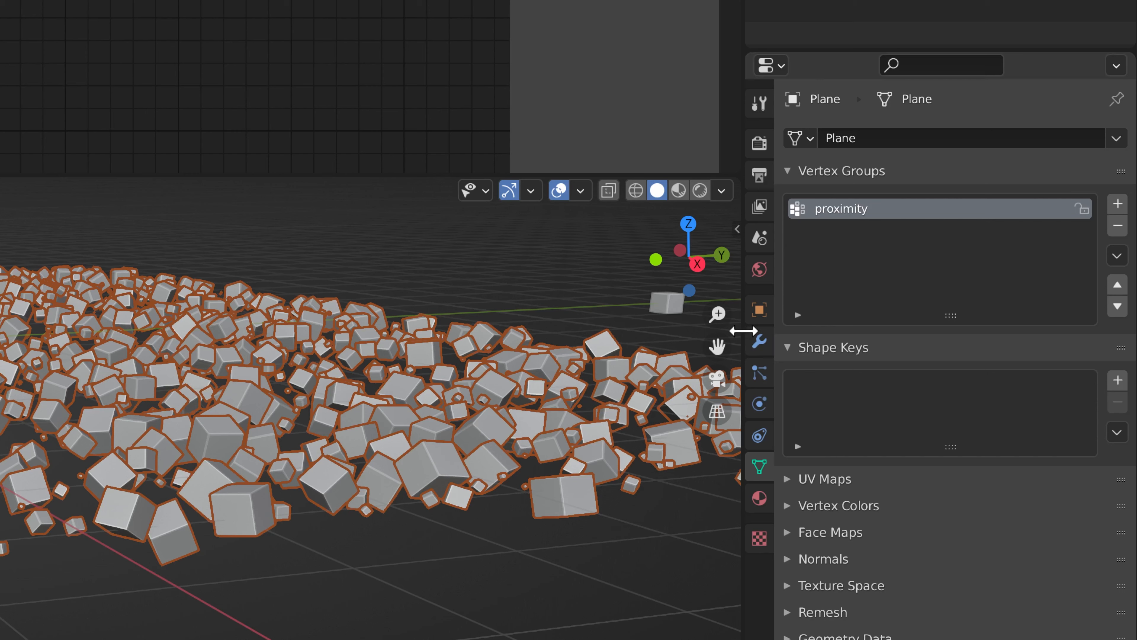
# Add a Vertex Weight Proximity modifier and move it above GeometryNodes
pyautogui.click(947, 357)
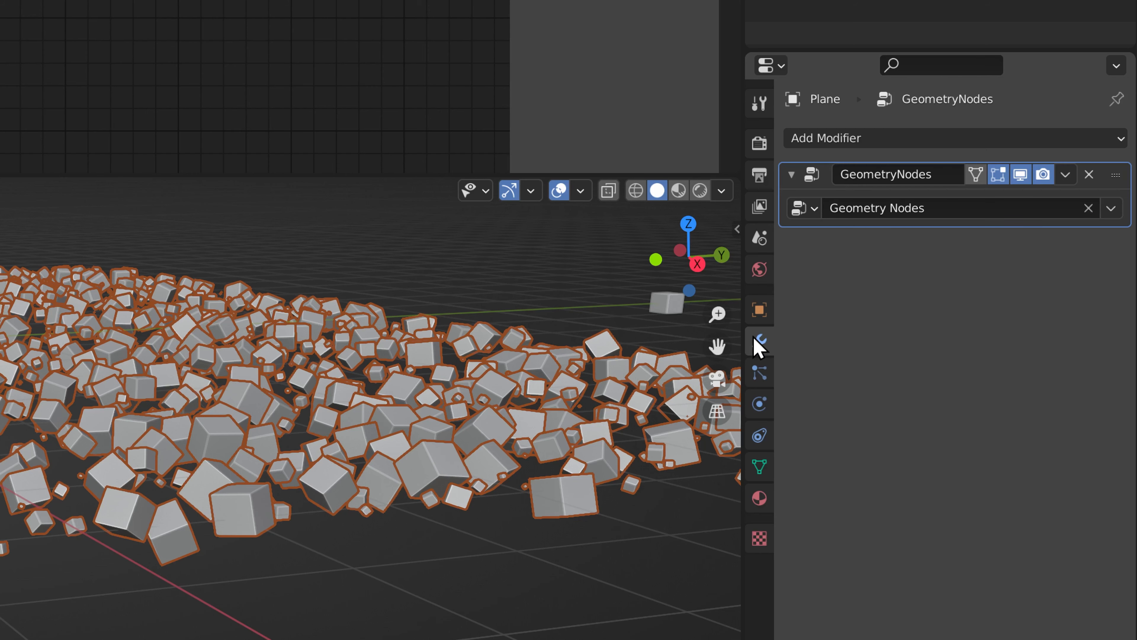
pyautogui.click(848, 139)
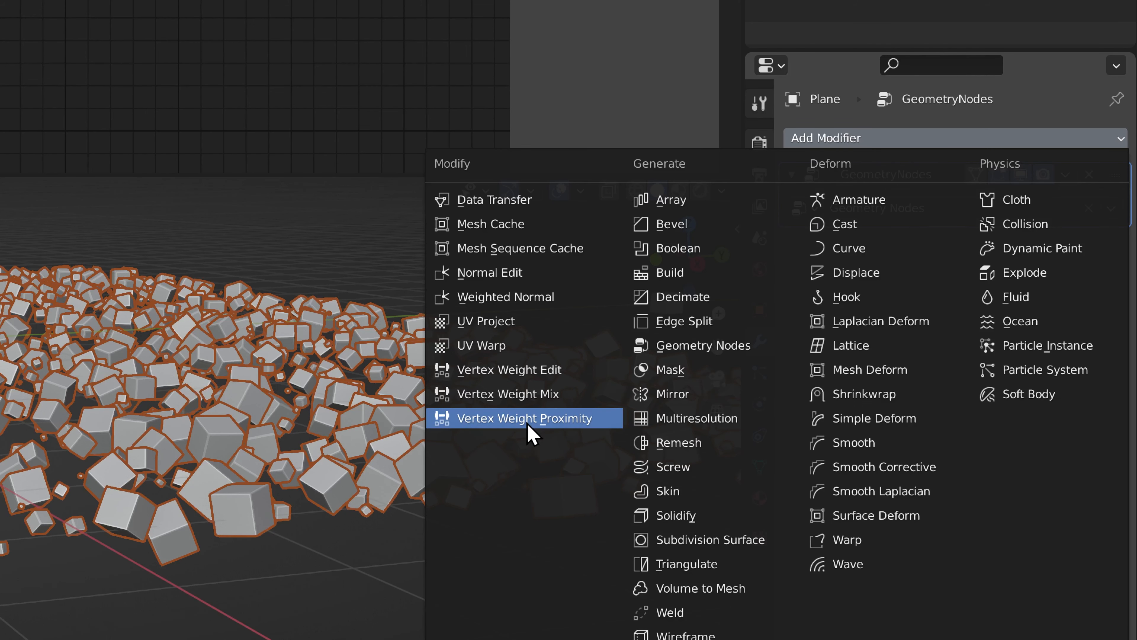
pyautogui.click(509, 420)
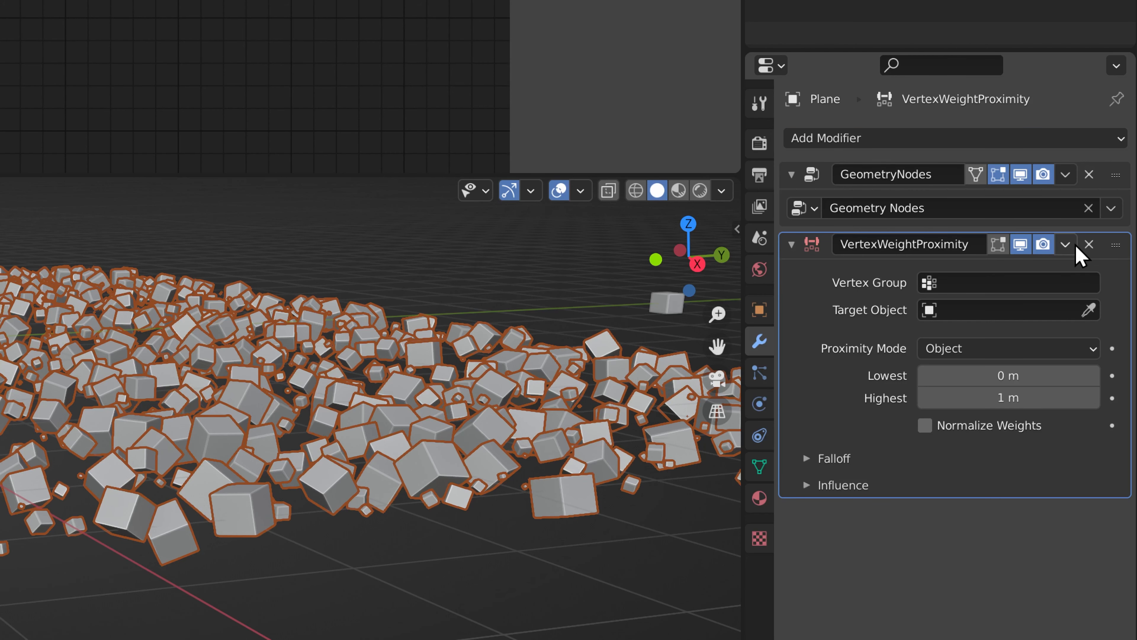
pyautogui.moveTo(1116, 247); pyautogui.dragTo(1113, 162)
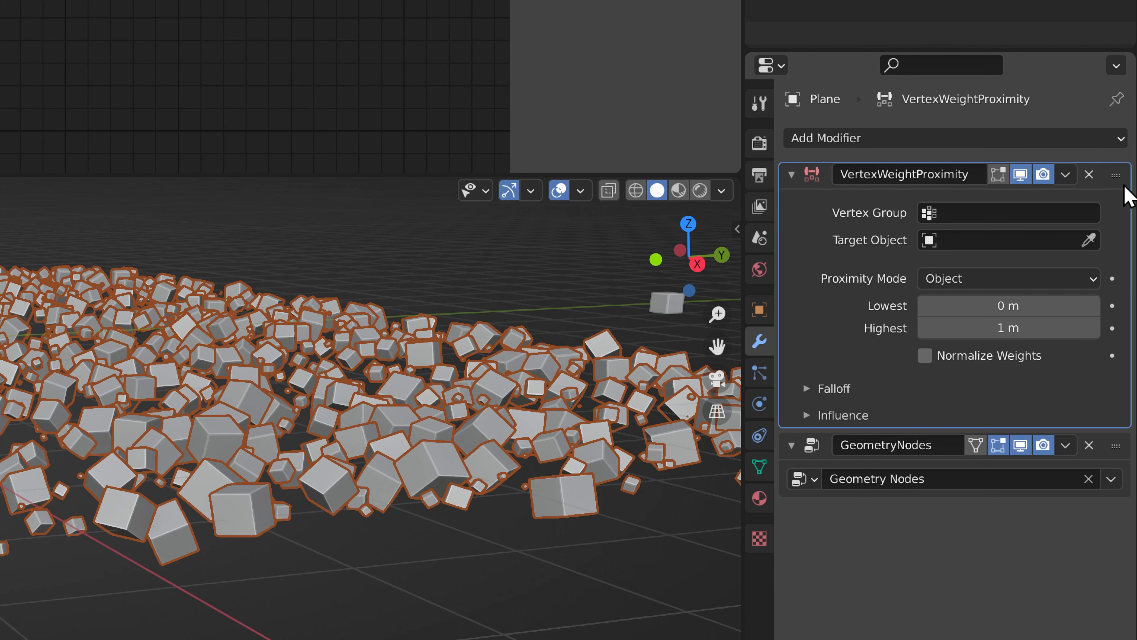
# Set the modifier to vertex group proximity, target Empty, and Geometry proximity mode
pyautogui.click(958, 220)
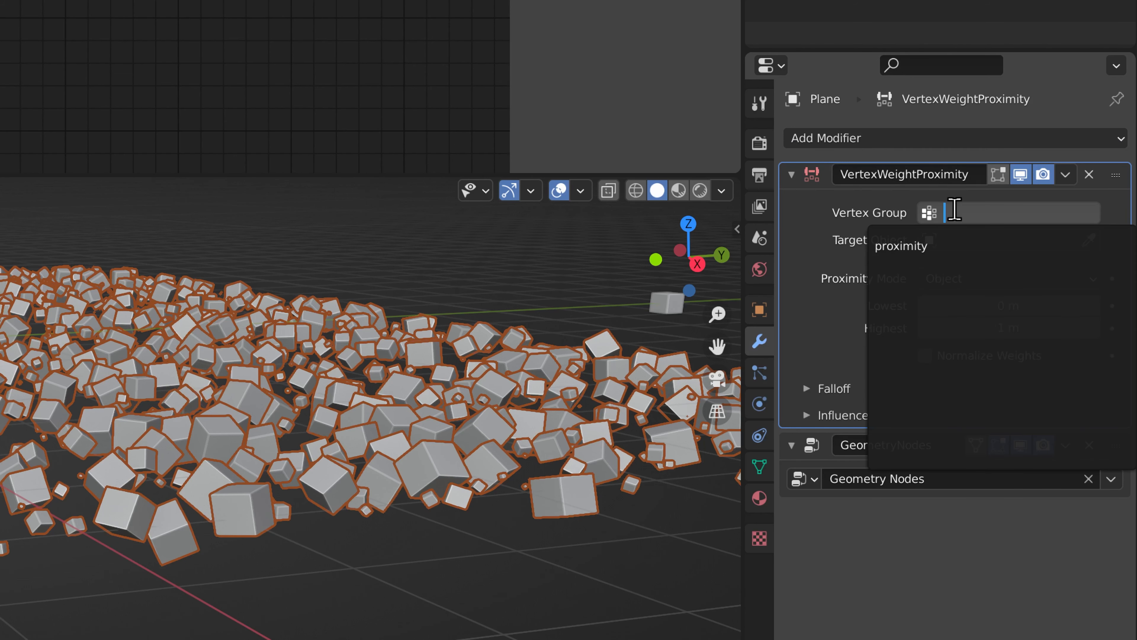
pyautogui.click(911, 245)
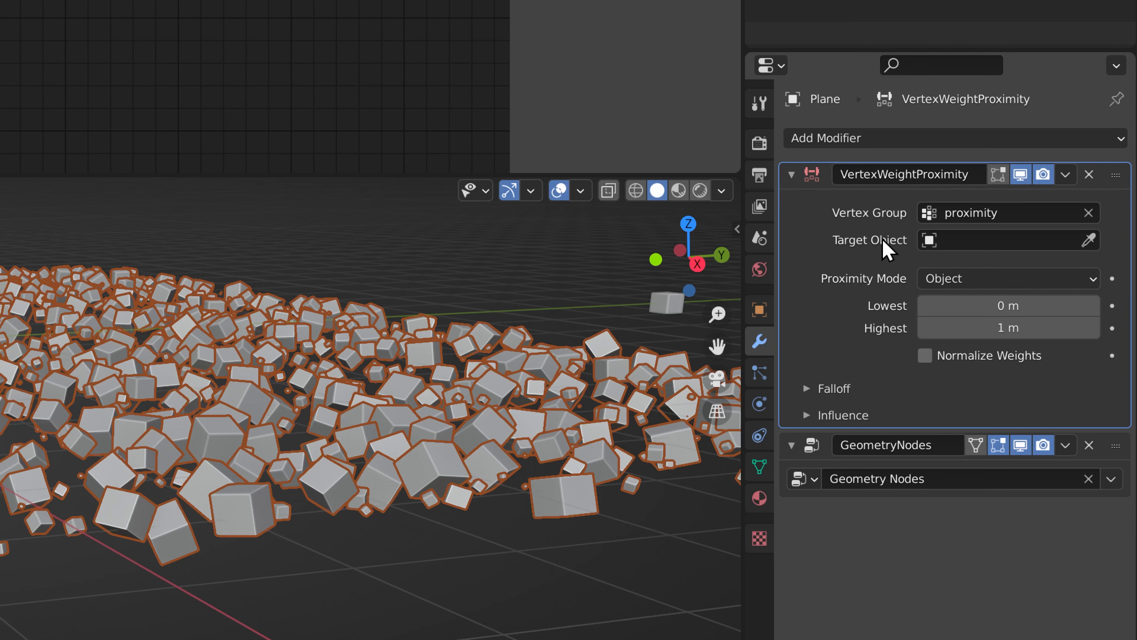
pyautogui.click(979, 244)
pyautogui.click(915, 319)
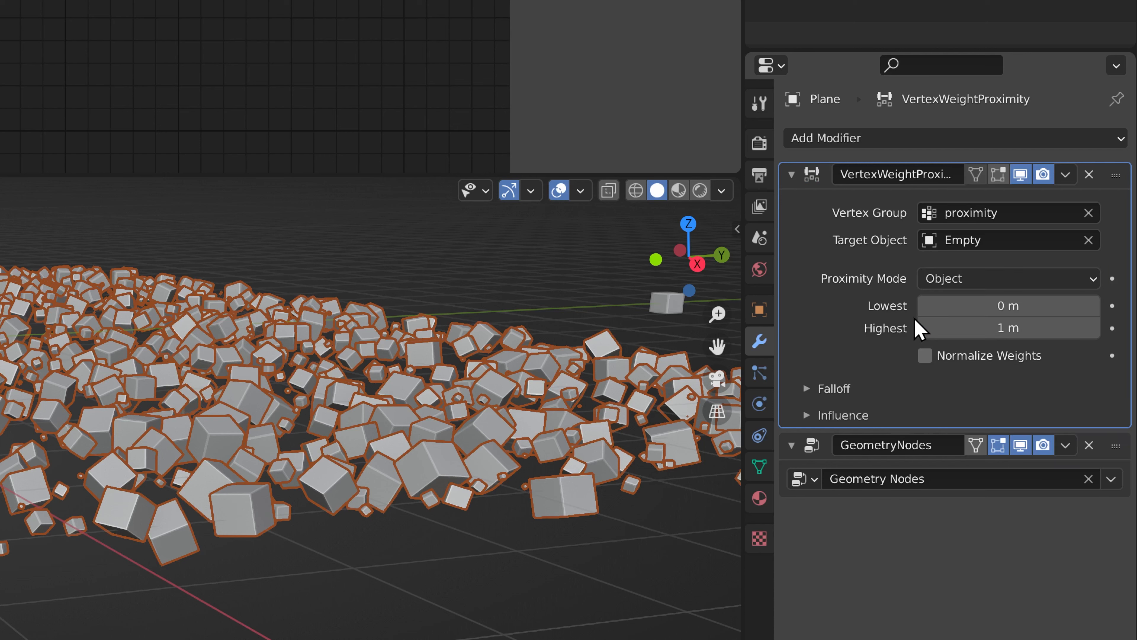
pyautogui.click(944, 278)
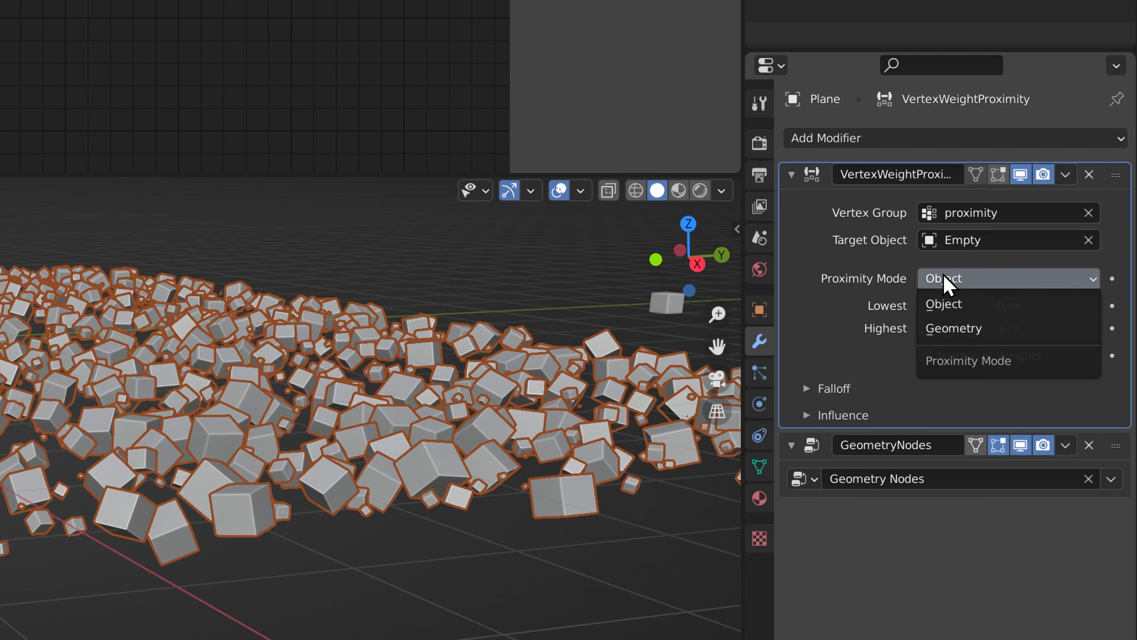
pyautogui.click(949, 332)
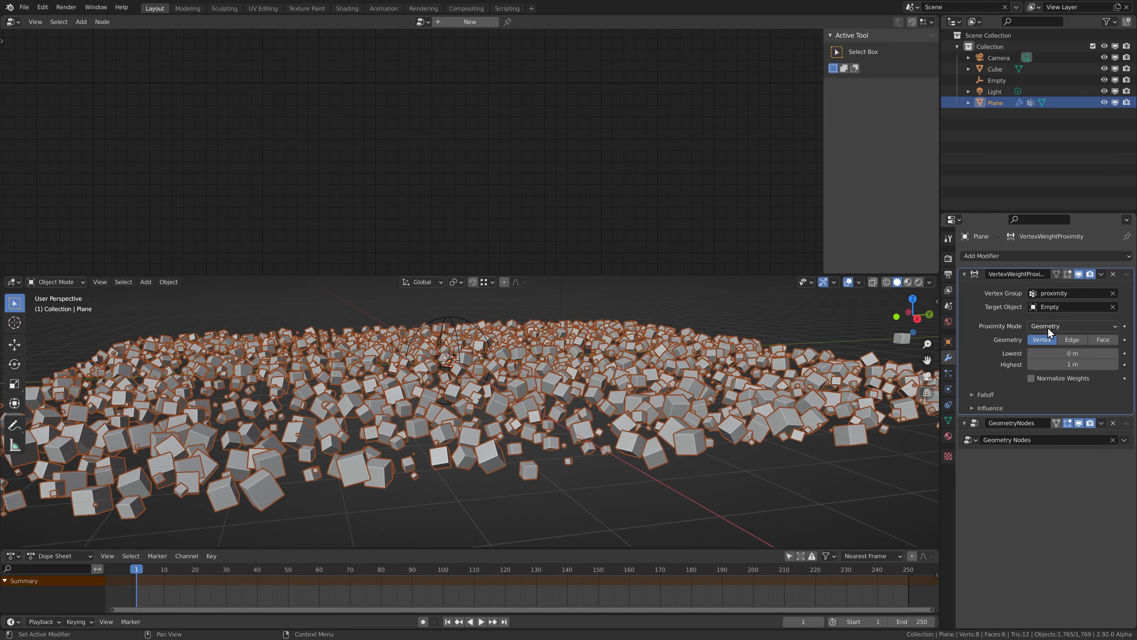
# Hide the GeometryNodes cubes in the viewport and switch the Plane to Weight Paint
pyautogui.click(1079, 423)
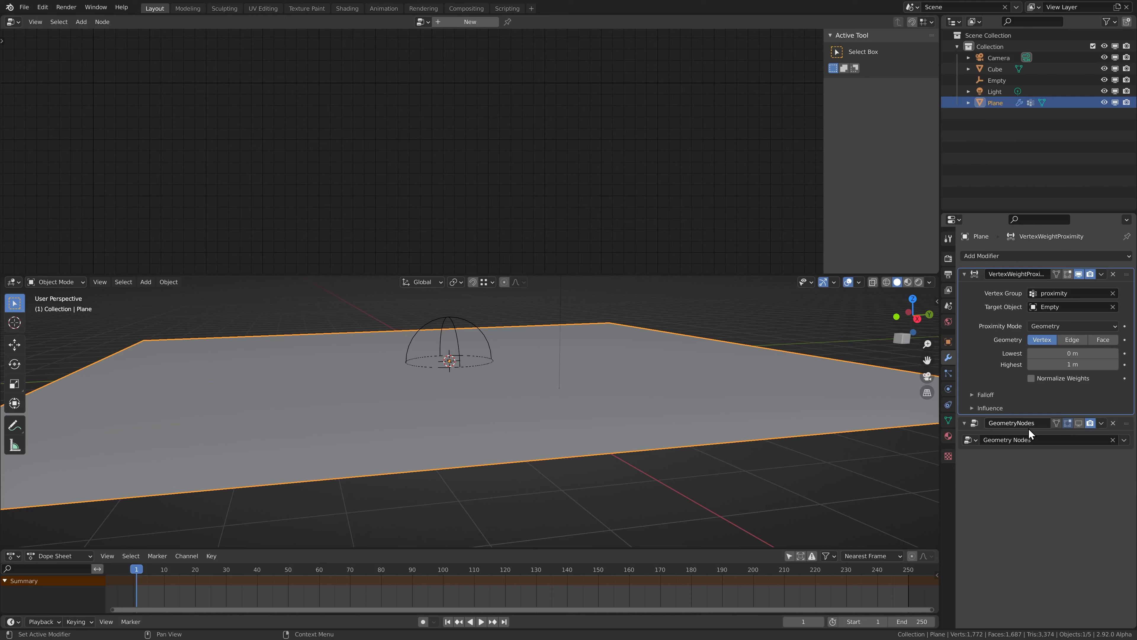
pyautogui.hotkey('ctrl', 'Tab')
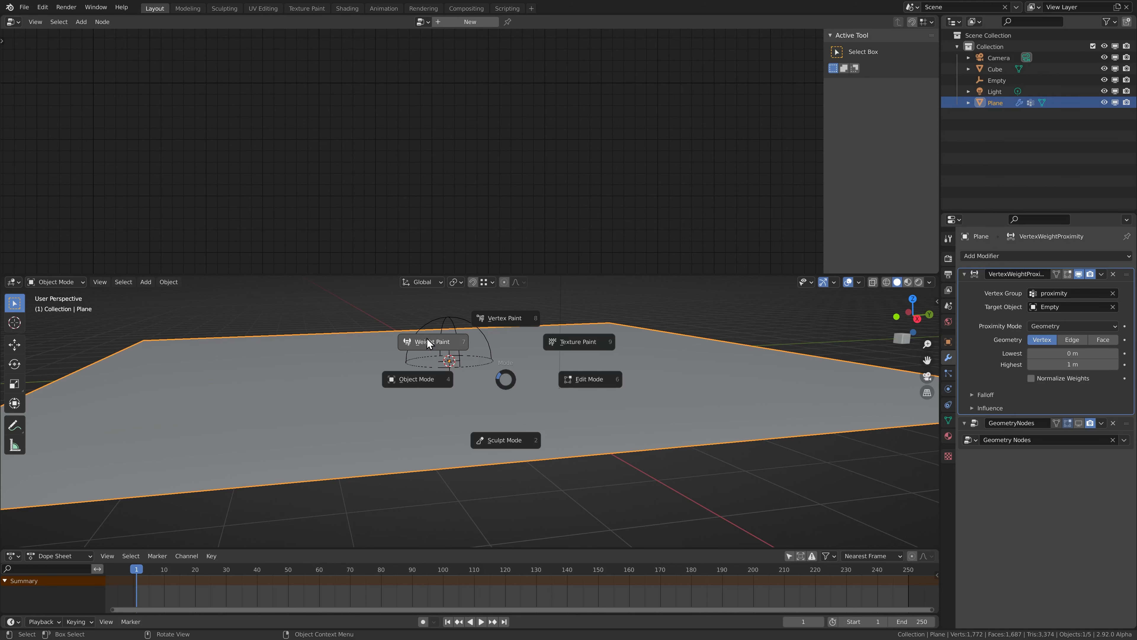
pyautogui.click(423, 341)
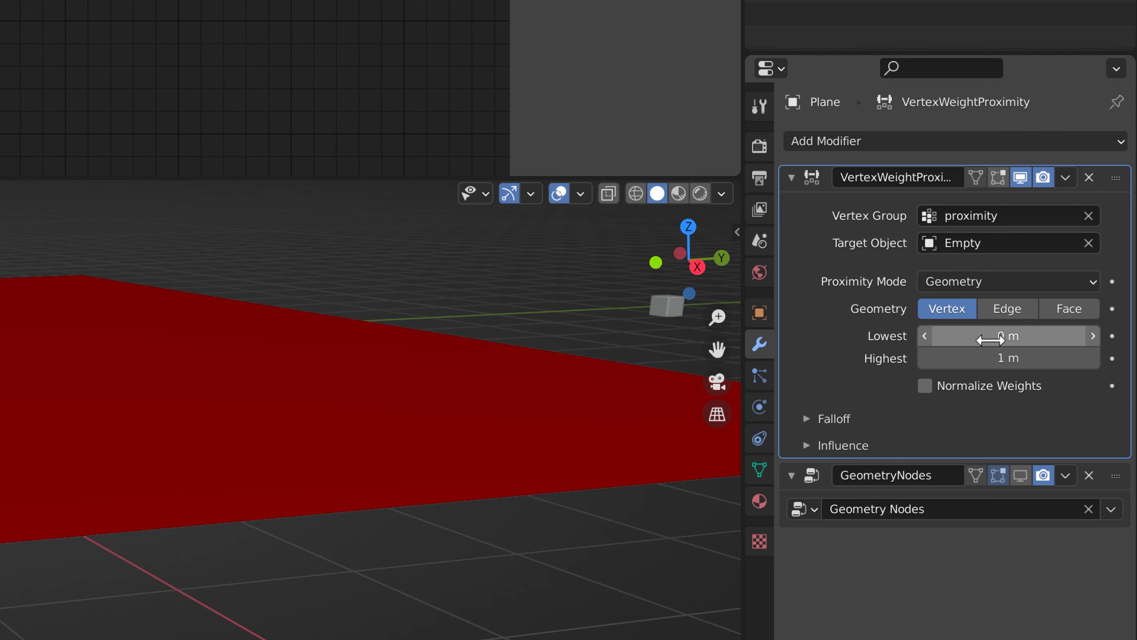
# Set the proximity modifier's Lowest to 1 m and Highest to 0 m
pyautogui.click(1064, 355)
pyautogui.write('1')
pyautogui.click(990, 358)
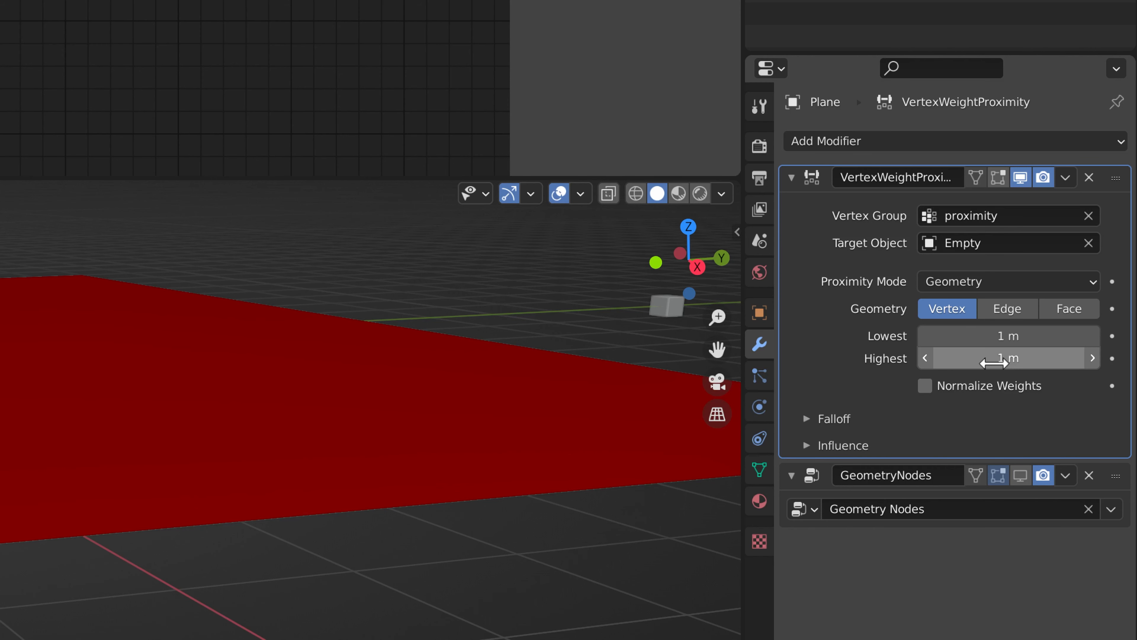
pyautogui.write('0')
pyautogui.press('Return')
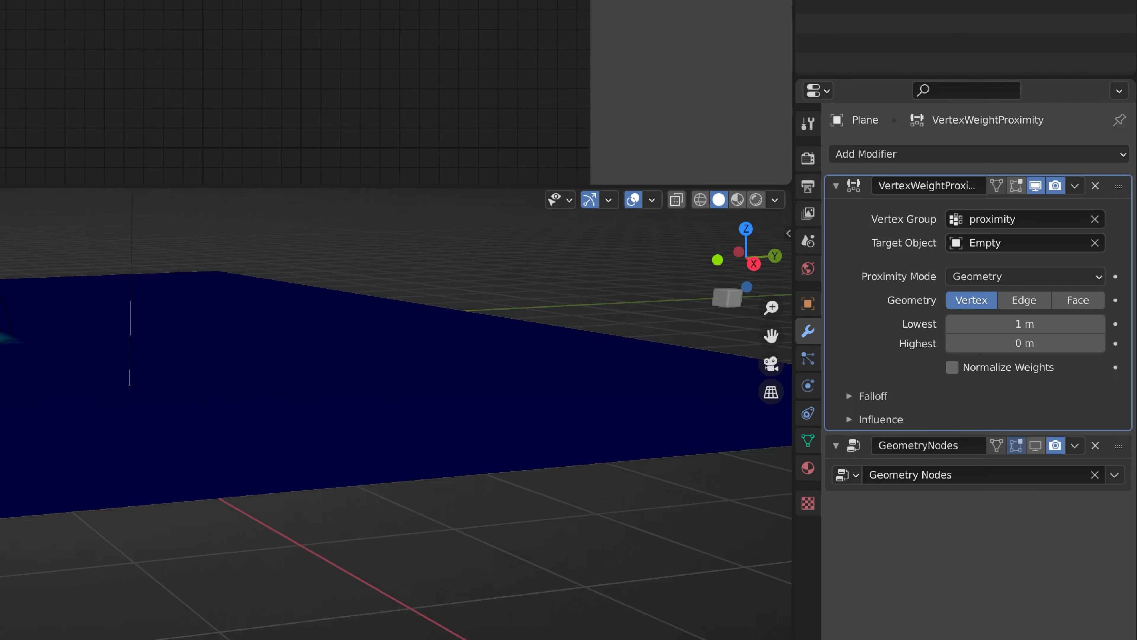